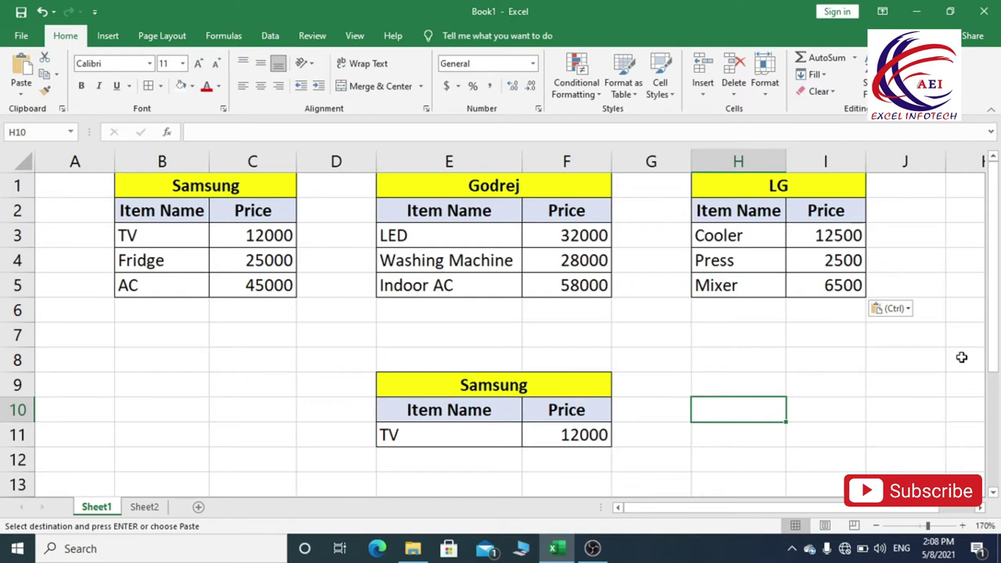
- Point out the Samsung, Godrej and LG headers, then the Samsung items and prices C3:C5
{"action": "left_click", "coordinate": [228, 184]}
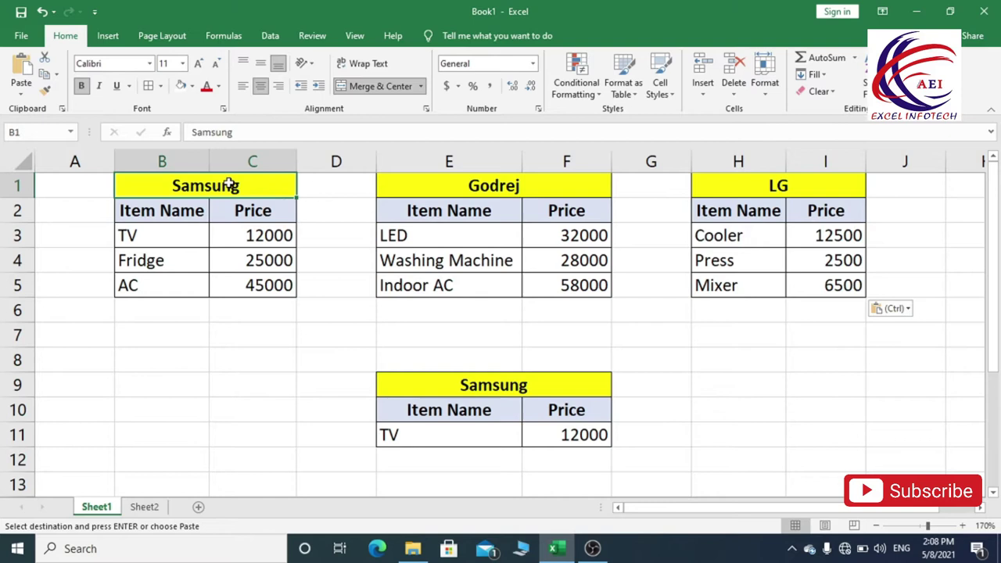
{"action": "left_click", "coordinate": [457, 193]}
{"action": "left_click", "coordinate": [719, 186]}
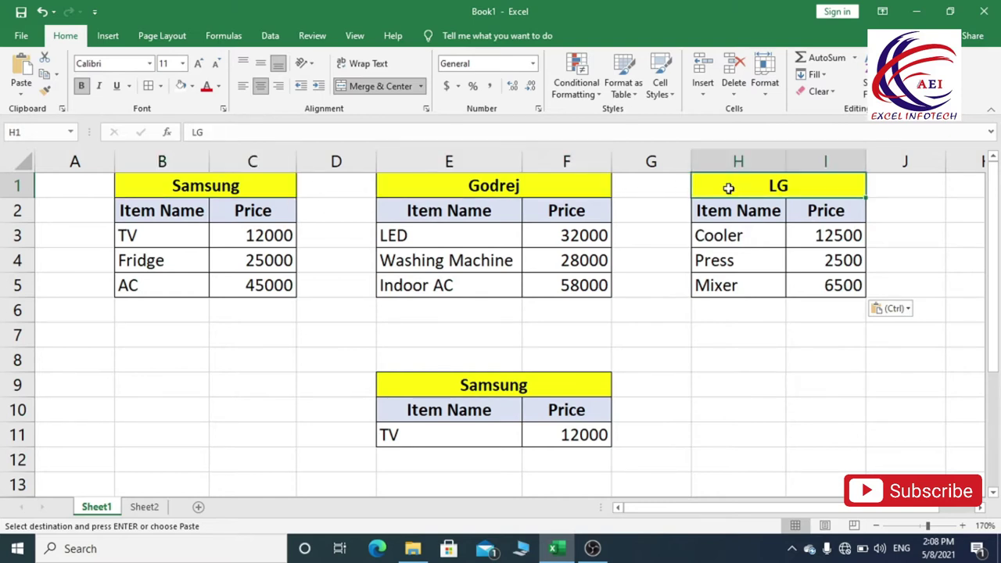
{"action": "left_click", "coordinate": [196, 188]}
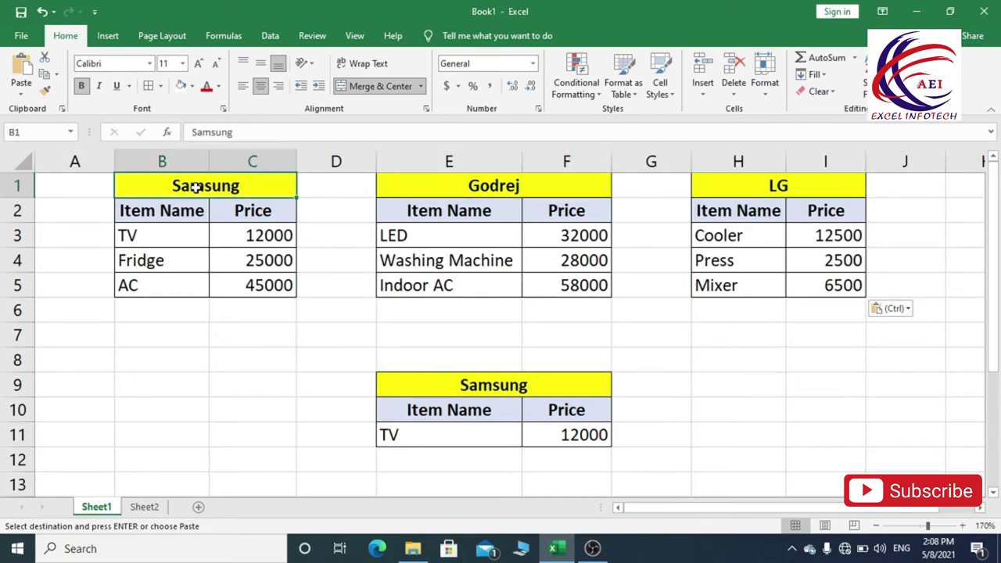
{"action": "left_click", "coordinate": [165, 216]}
{"action": "left_click", "coordinate": [140, 233]}
{"action": "left_click", "coordinate": [149, 264]}
{"action": "left_click", "coordinate": [147, 283]}
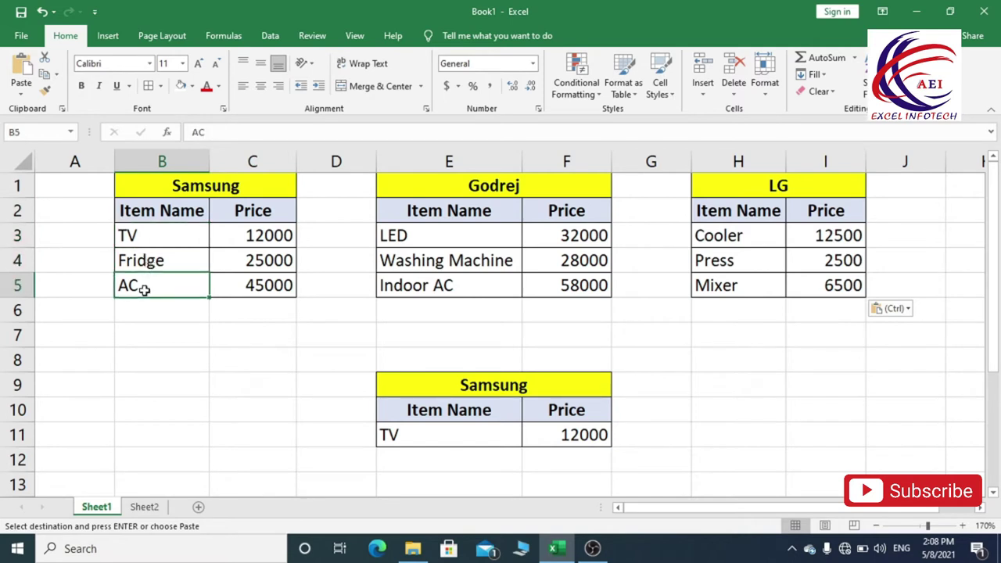
{"action": "left_click_drag", "start_coordinate": [265, 235], "coordinate": [258, 285]}
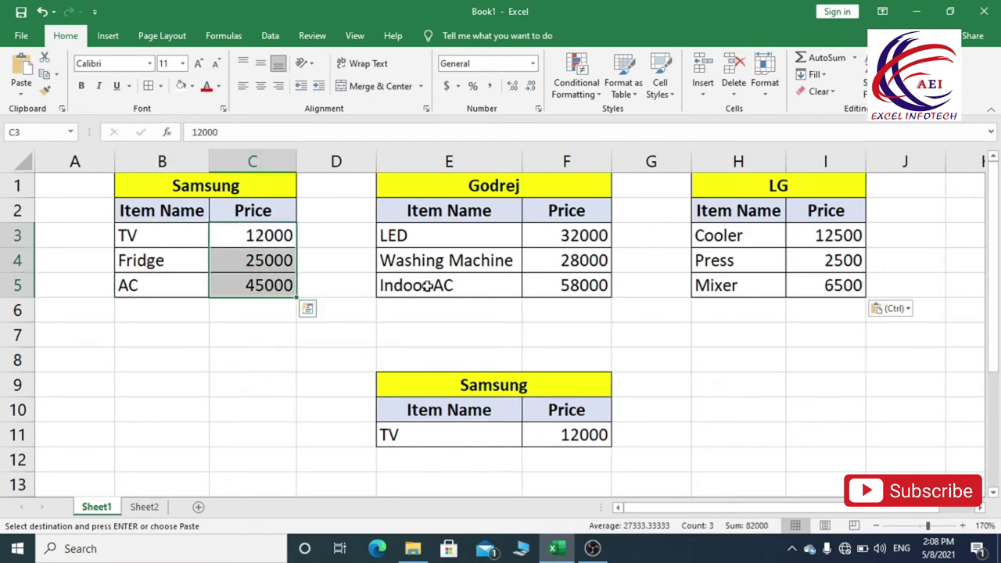
- Walk through the Godrej item names and their prices in column F
{"action": "left_click", "coordinate": [483, 185]}
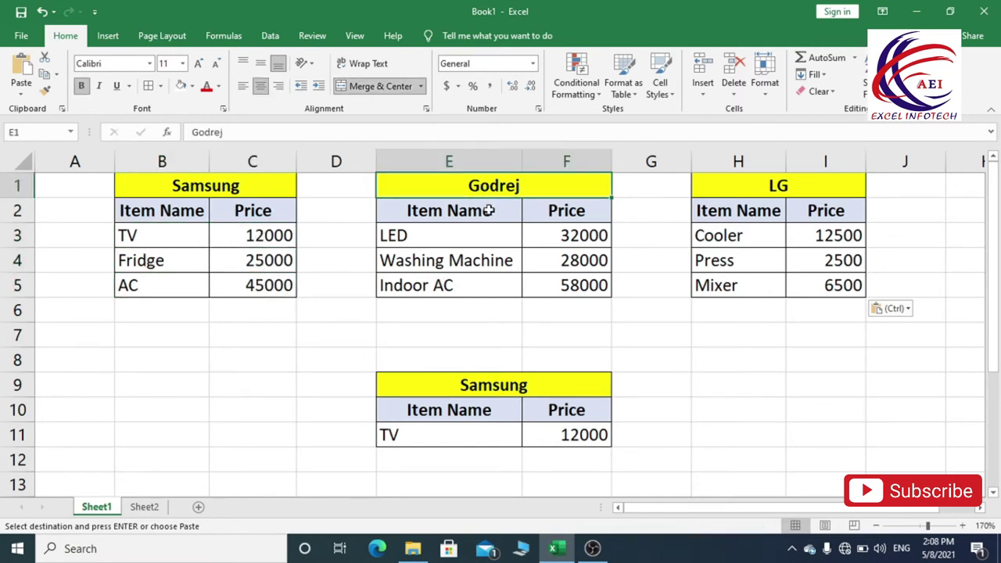
{"action": "left_click", "coordinate": [439, 213]}
{"action": "left_click", "coordinate": [425, 235]}
{"action": "left_click", "coordinate": [427, 260]}
{"action": "left_click", "coordinate": [427, 284]}
{"action": "left_click_drag", "start_coordinate": [545, 241], "coordinate": [565, 285]}
- Walk through the LG item names and their prices in I3:I5
{"action": "left_click", "coordinate": [800, 188]}
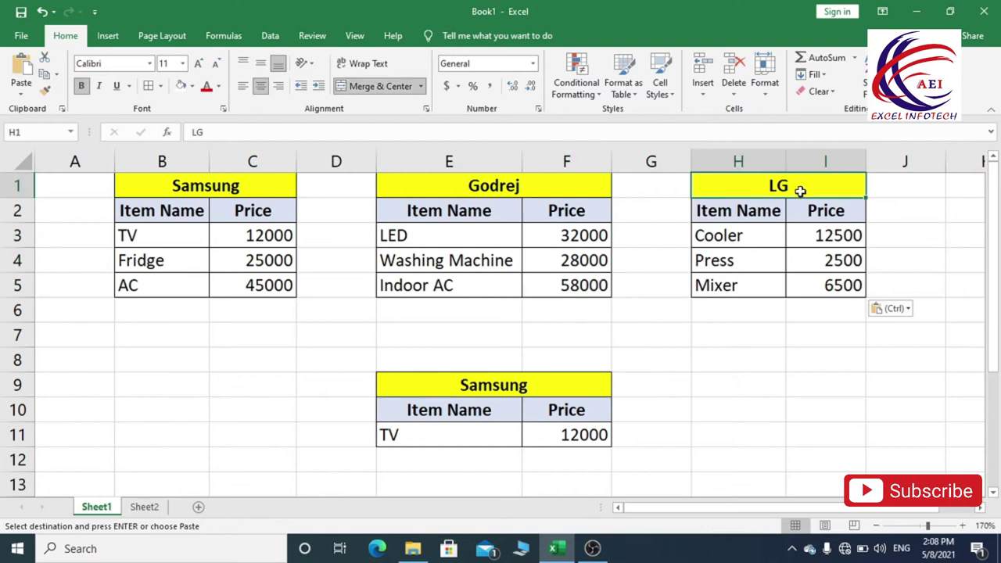
{"action": "left_click", "coordinate": [731, 215]}
{"action": "left_click", "coordinate": [732, 237]}
{"action": "left_click", "coordinate": [731, 266]}
{"action": "left_click", "coordinate": [733, 284]}
{"action": "left_click_drag", "start_coordinate": [837, 237], "coordinate": [841, 286]}
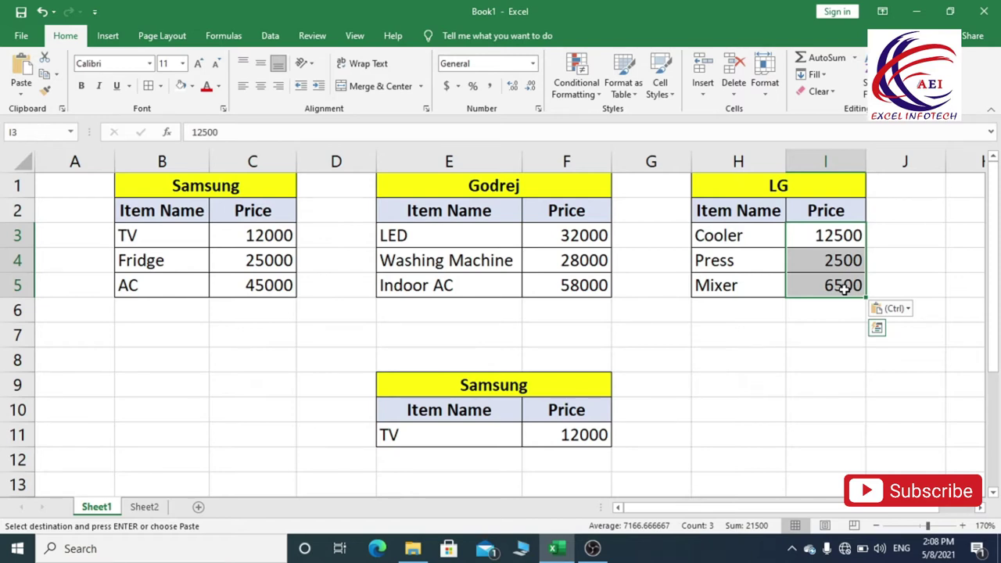
- Review the TV lookup and F11 formula, then change the brand header E9 to LG
{"action": "left_click", "coordinate": [422, 431]}
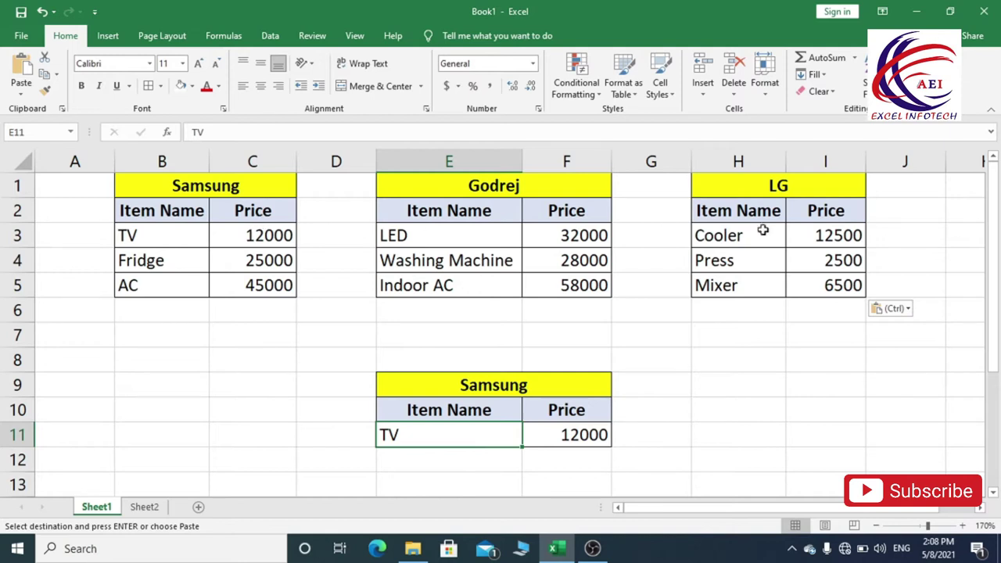
{"action": "left_click", "coordinate": [591, 442]}
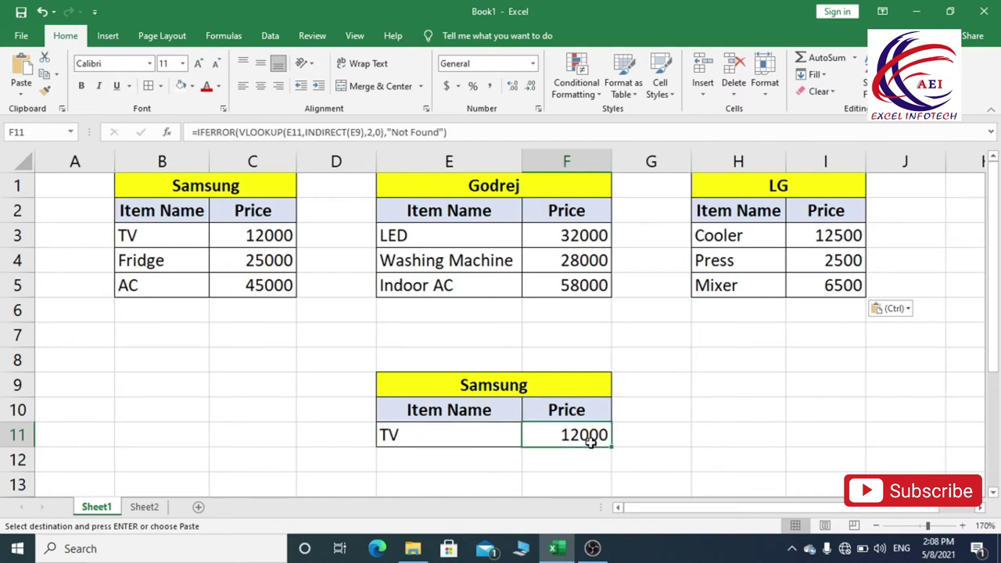
{"action": "left_click", "coordinate": [515, 382]}
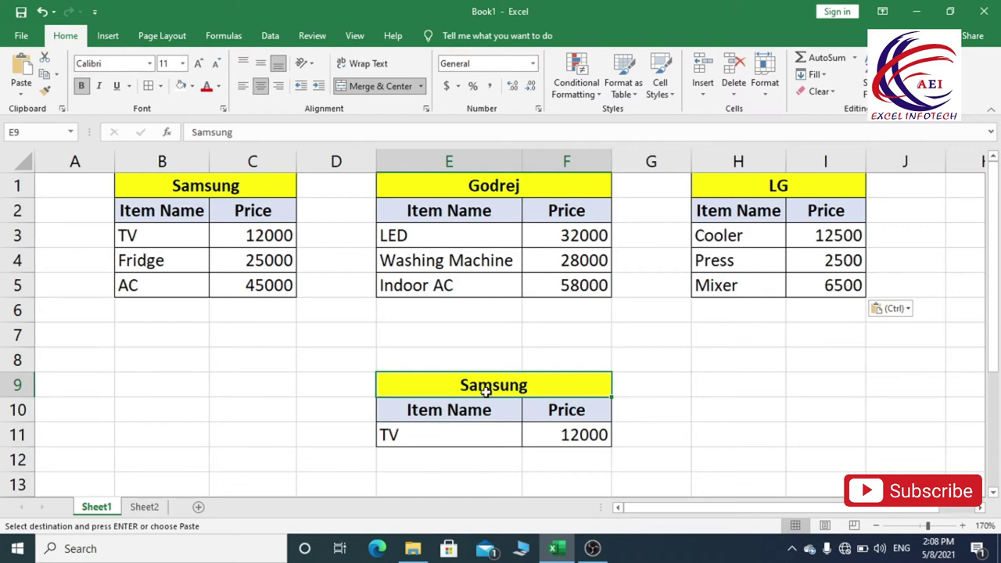
{"action": "type", "text": "LG"}
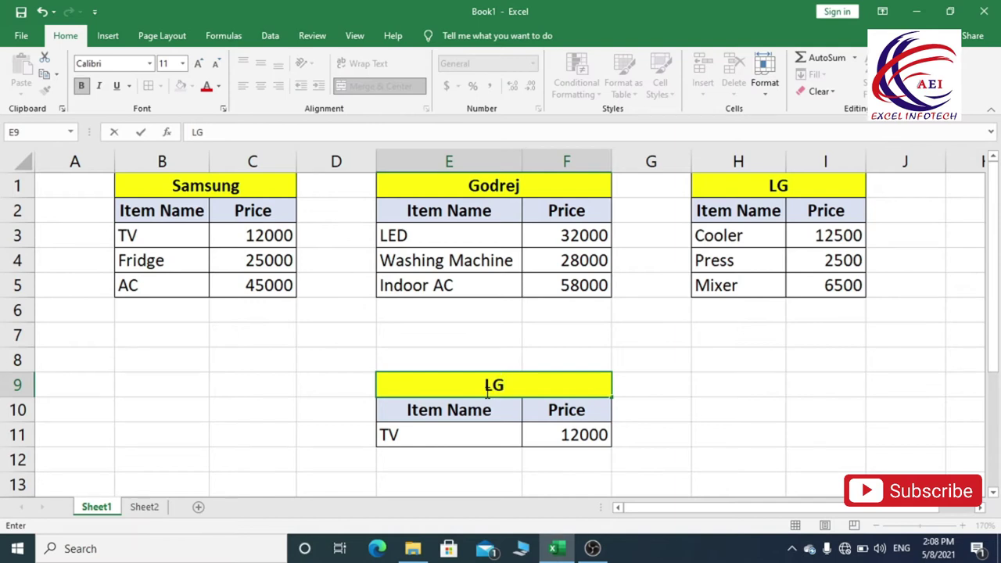
{"action": "key", "text": "Return"}
- Replace TV with Cooler in E11 so F11 returns 12500
{"action": "left_click", "coordinate": [414, 435]}
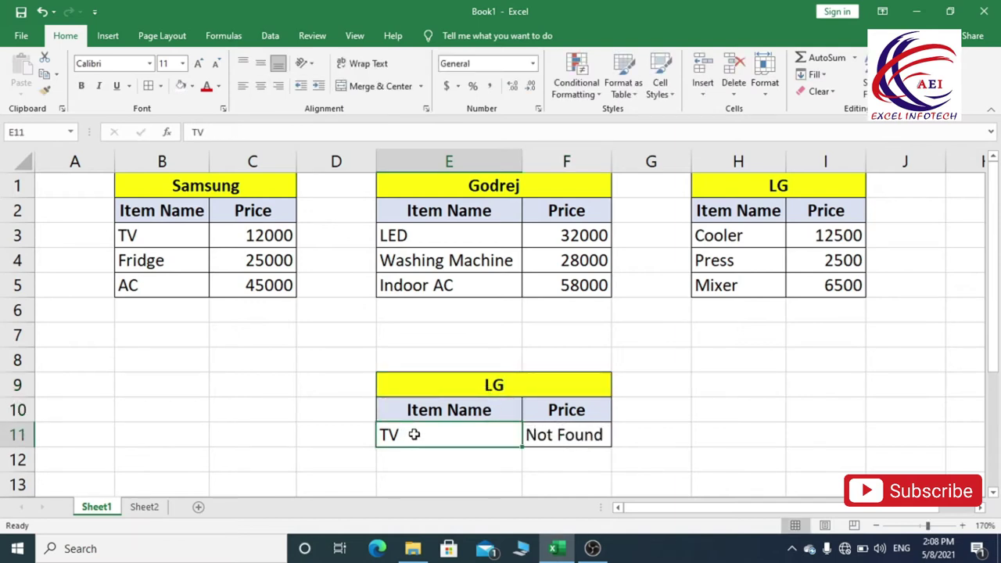
{"action": "left_click_drag", "start_coordinate": [733, 236], "coordinate": [736, 286]}
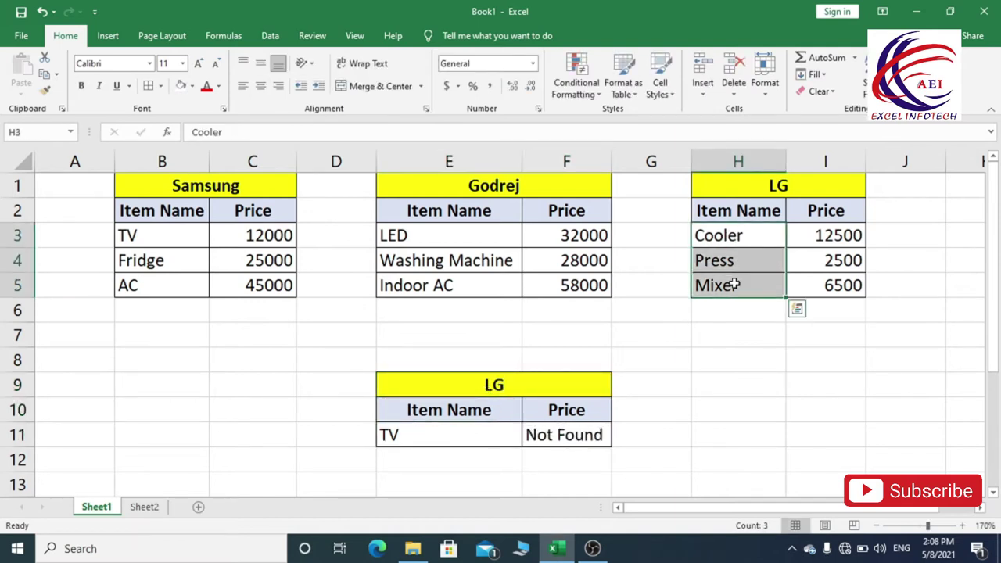
{"action": "left_click", "coordinate": [575, 438]}
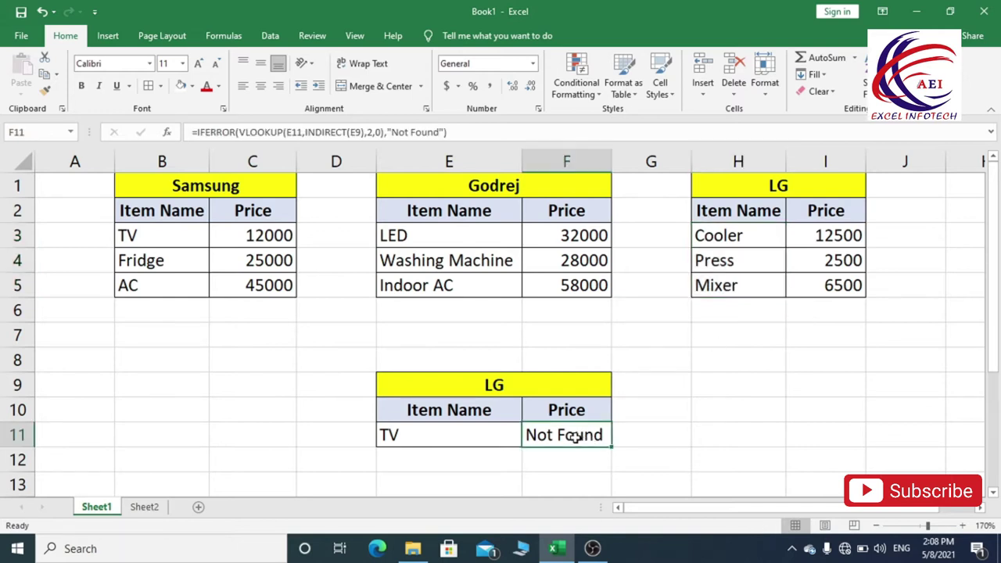
{"action": "left_click", "coordinate": [477, 437]}
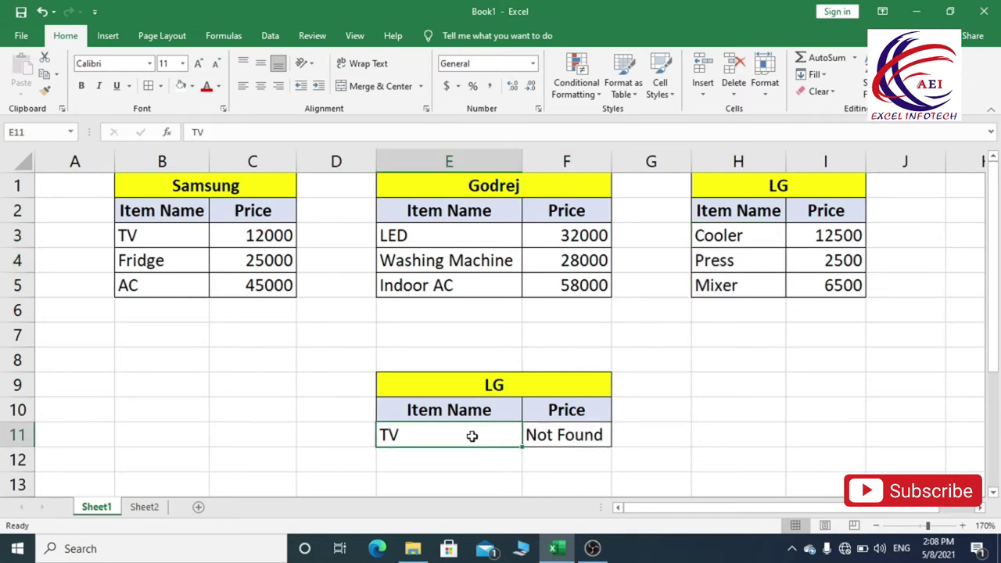
{"action": "type", "text": "Cooler"}
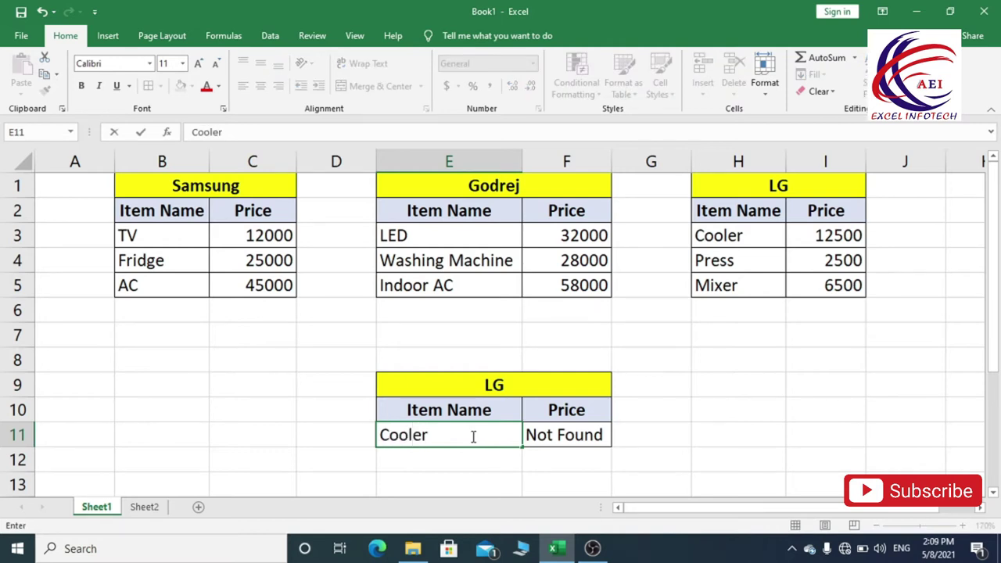
{"action": "key", "text": "Return"}
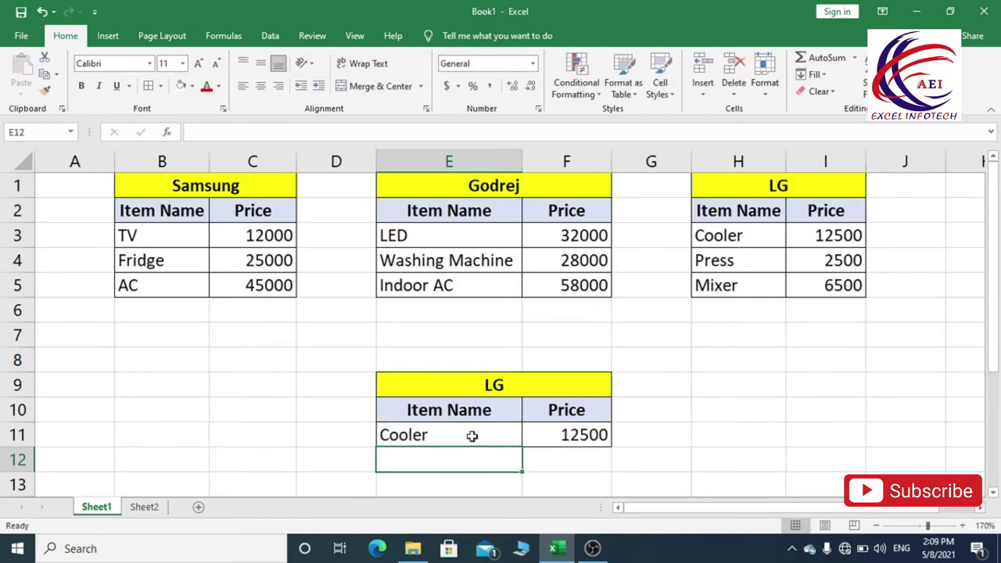
{"action": "left_click", "coordinate": [407, 438]}
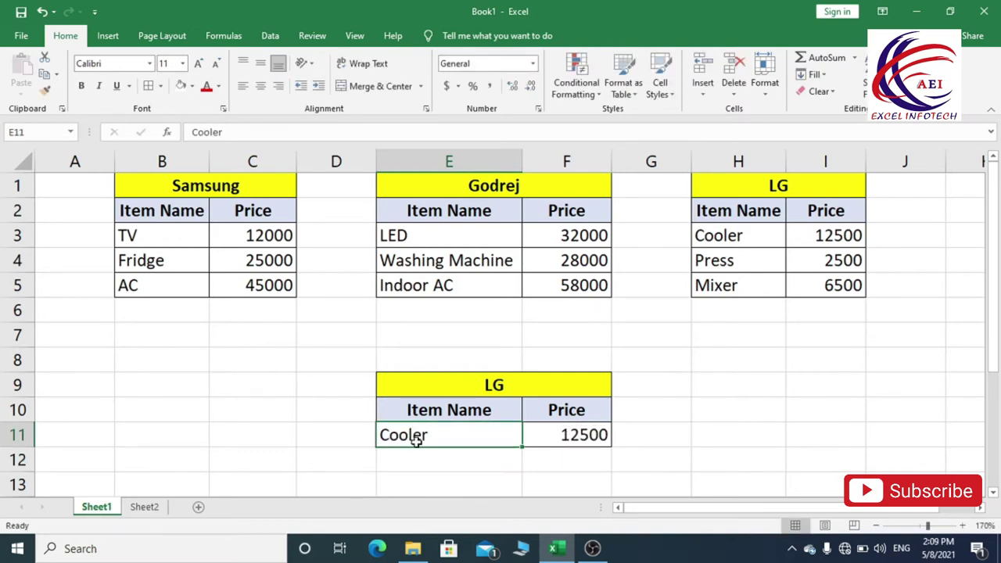
{"action": "left_click", "coordinate": [583, 436]}
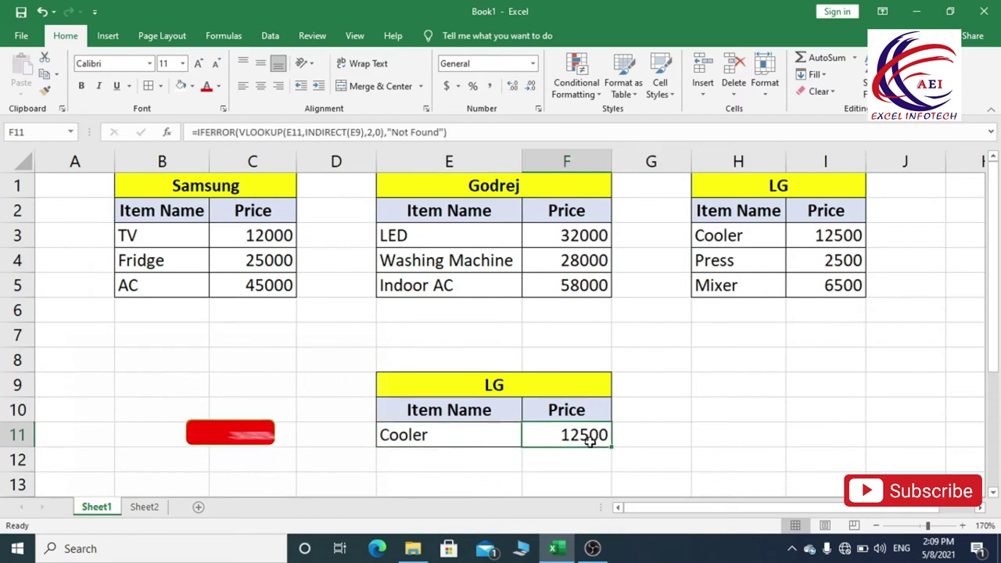
{"action": "left_click", "coordinate": [735, 235]}
{"action": "left_click", "coordinate": [838, 240]}
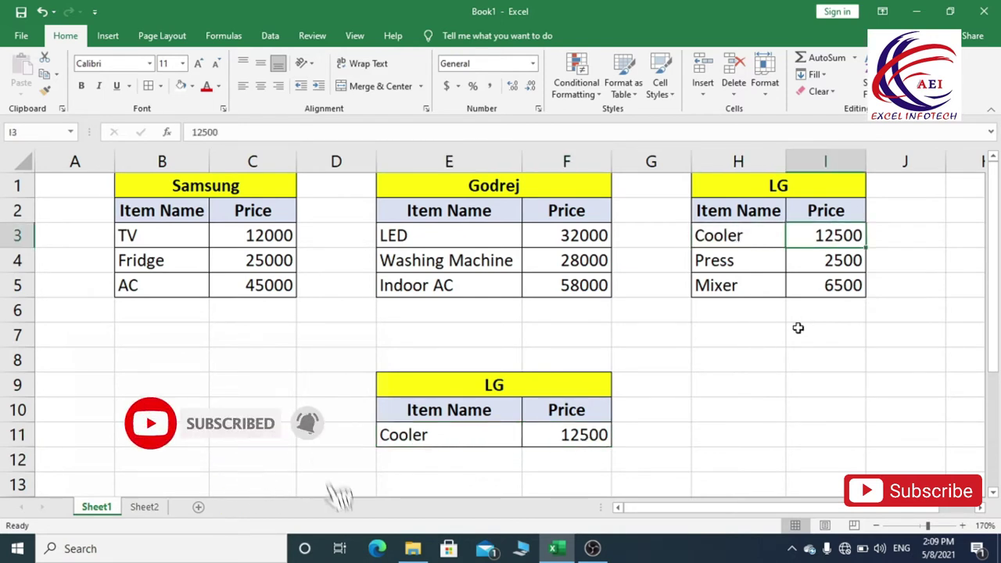
{"action": "left_click", "coordinate": [485, 187]}
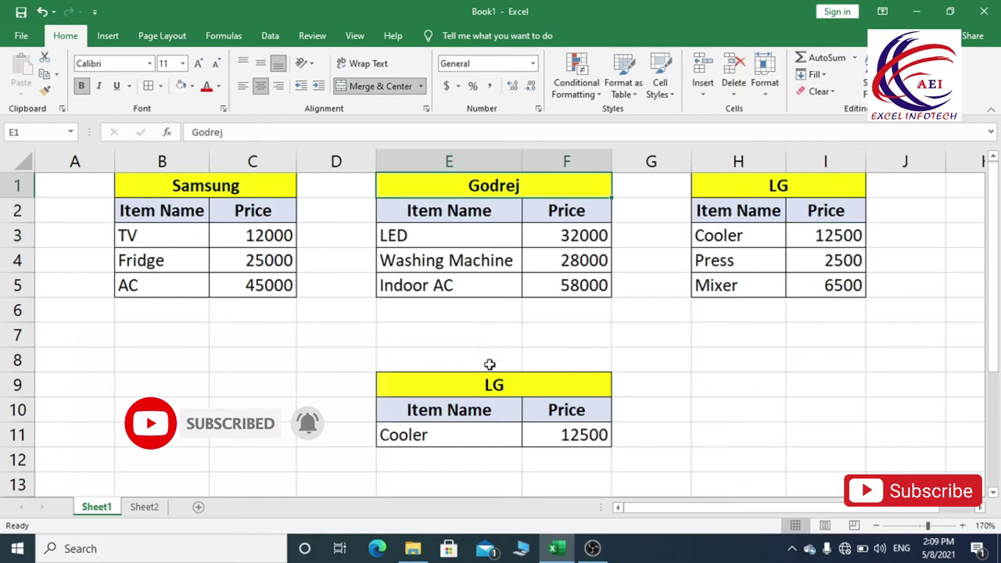
{"action": "left_click", "coordinate": [494, 385]}
{"action": "left_click", "coordinate": [230, 184]}
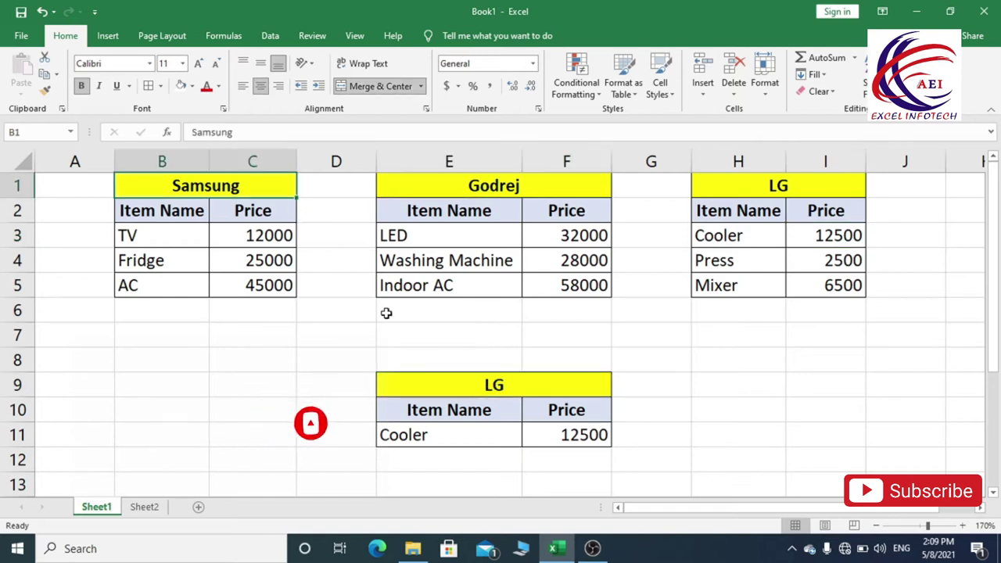
{"action": "left_click", "coordinate": [480, 382]}
{"action": "left_click", "coordinate": [430, 437]}
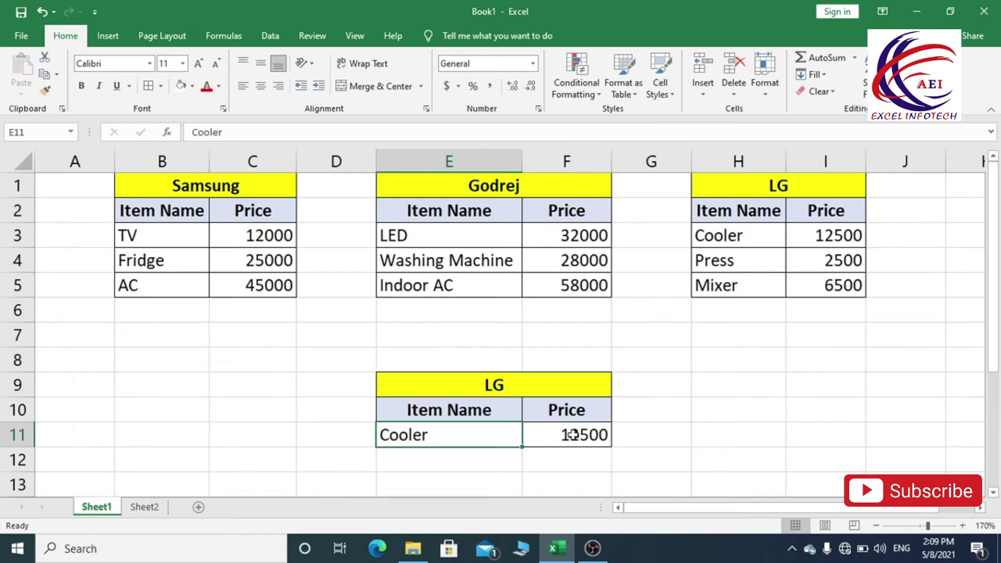
{"action": "left_click", "coordinate": [209, 209]}
{"action": "left_click", "coordinate": [429, 222]}
{"action": "left_click", "coordinate": [743, 237]}
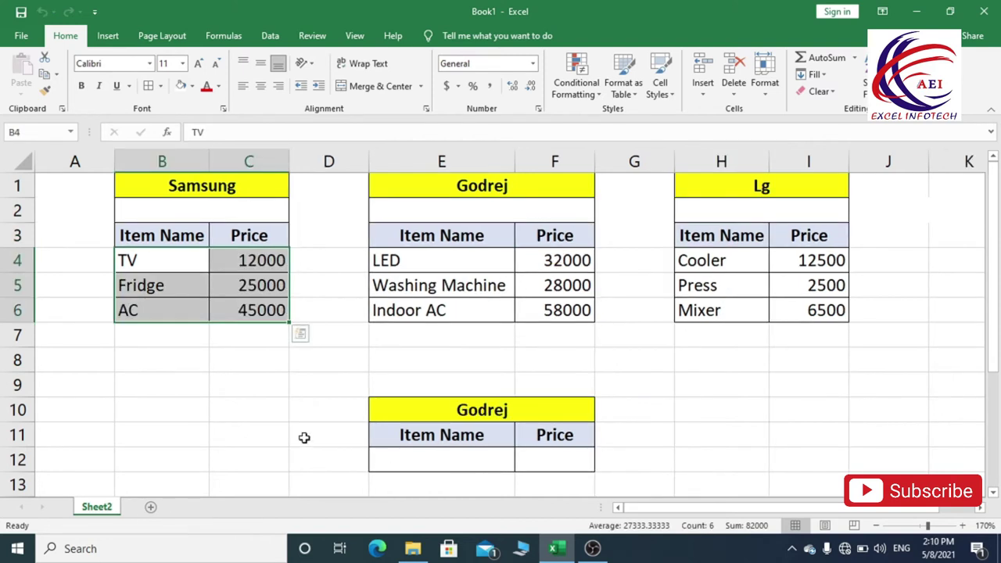
- Select the Samsung items and prices B4:C6 and name the range Samsung in the Name Box
{"action": "left_click", "coordinate": [186, 358]}
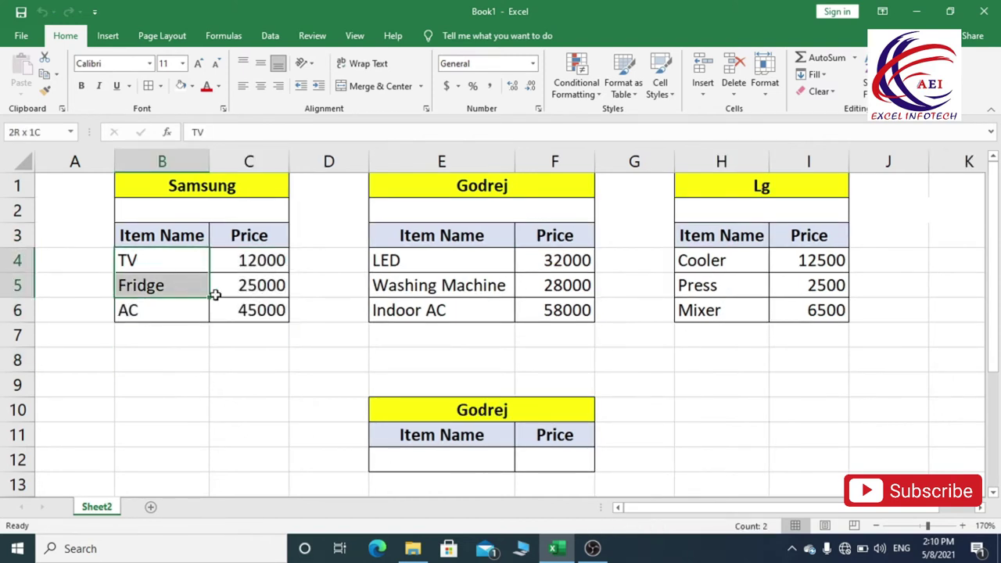
{"action": "left_click_drag", "start_coordinate": [143, 260], "coordinate": [268, 313]}
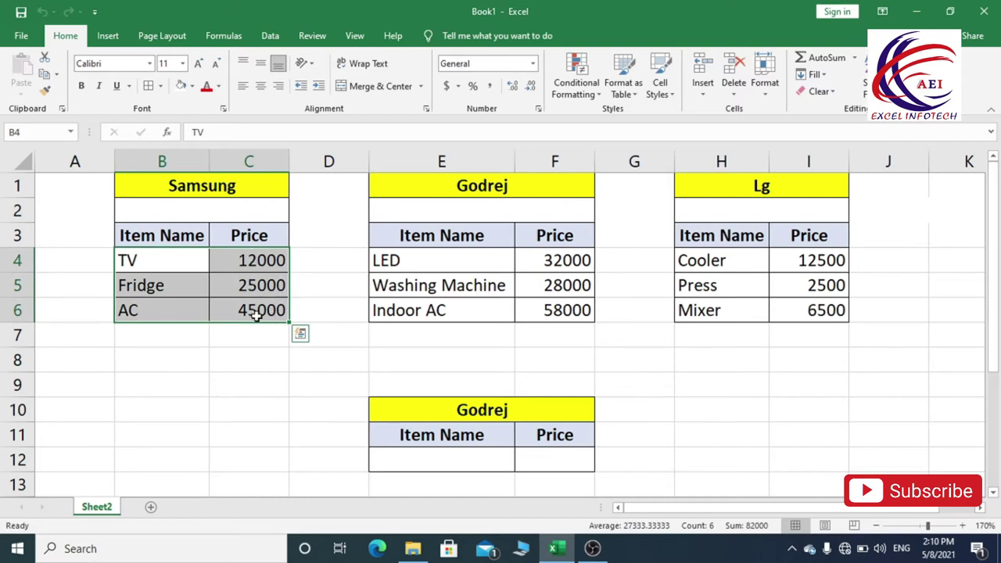
{"action": "left_click", "coordinate": [38, 137]}
{"action": "type", "text": "Samsung"}
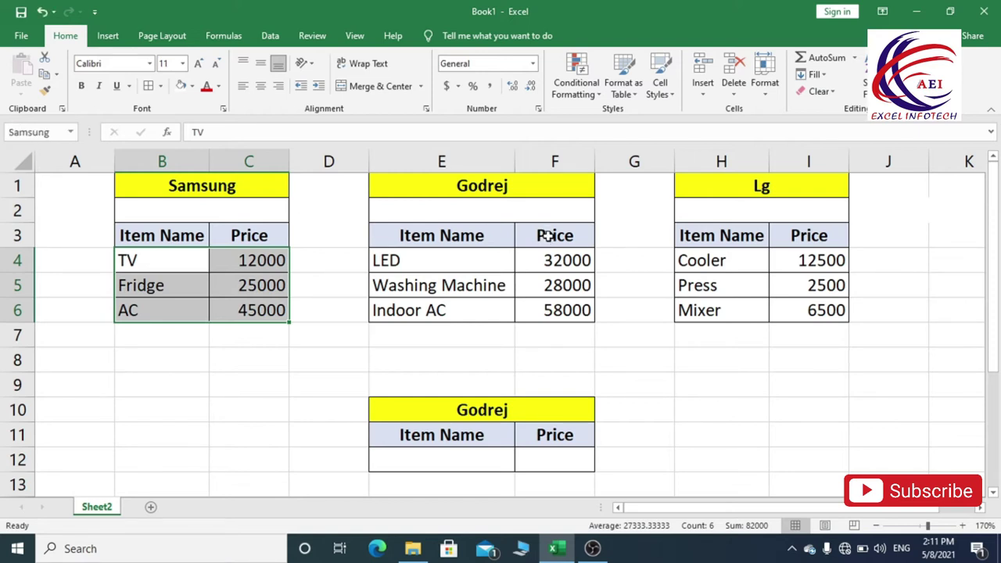
{"action": "left_click", "coordinate": [166, 333]}
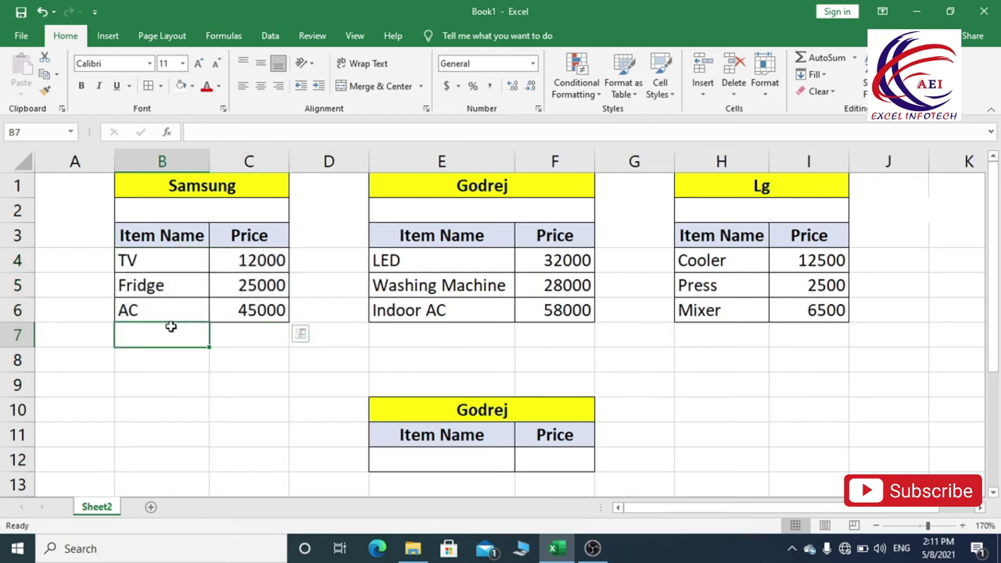
{"action": "left_click", "coordinate": [134, 260]}
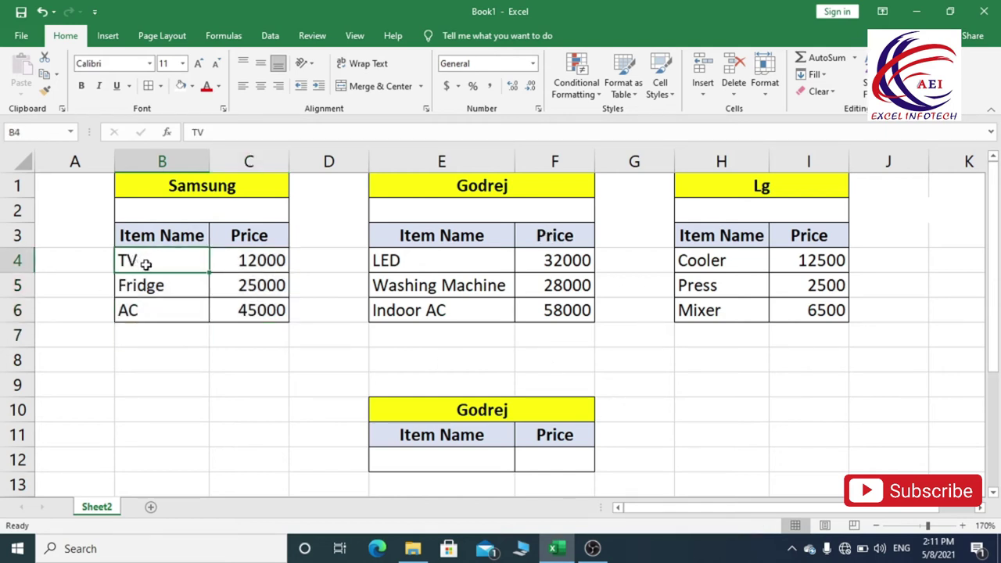
{"action": "left_click_drag", "start_coordinate": [146, 264], "coordinate": [237, 313]}
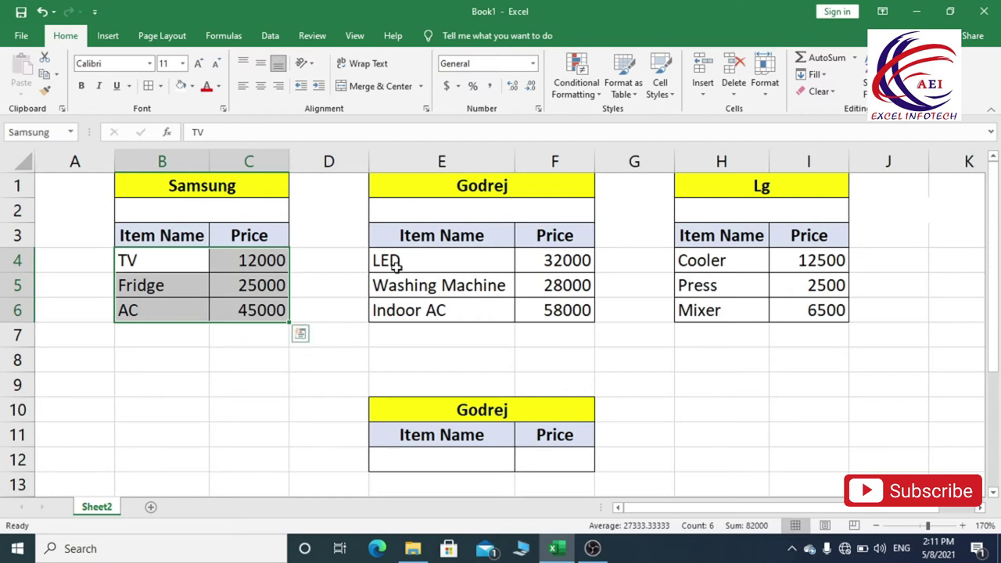
- Name E4:F6 'Godrej' and H4:I6 'Lg' using the Name Box
{"action": "left_click_drag", "start_coordinate": [397, 264], "coordinate": [540, 315]}
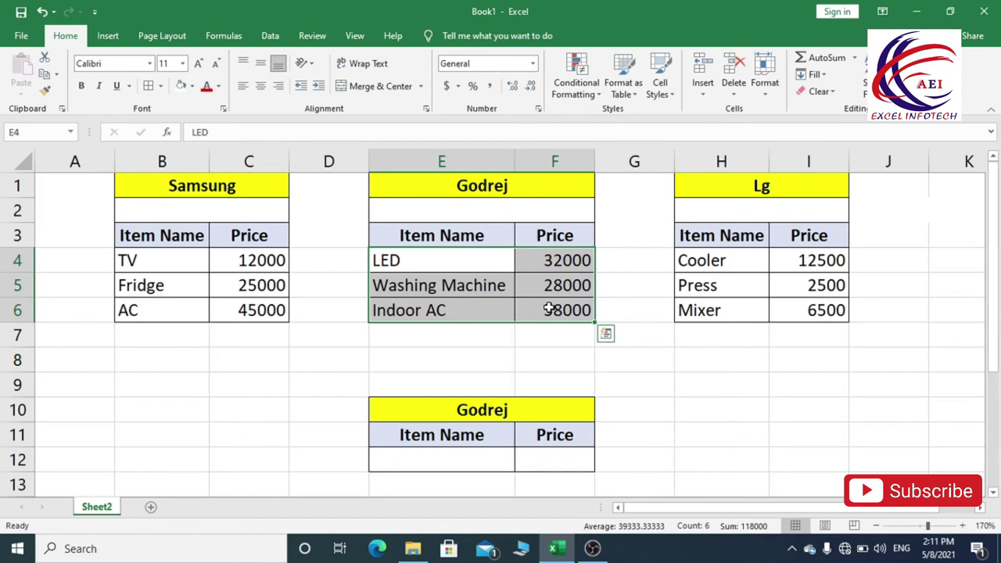
{"action": "left_click", "coordinate": [37, 133]}
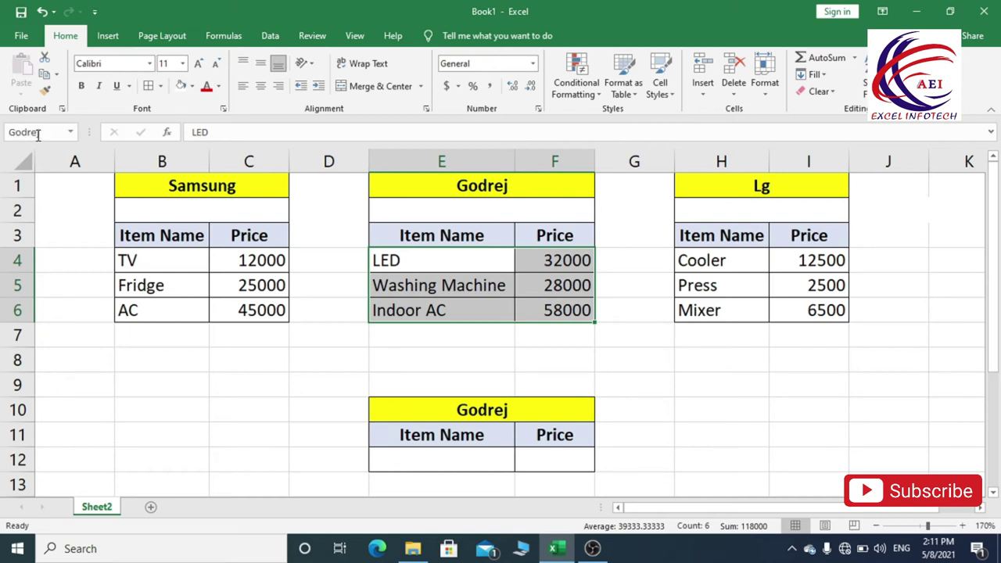
{"action": "left_click_drag", "start_coordinate": [698, 268], "coordinate": [795, 310]}
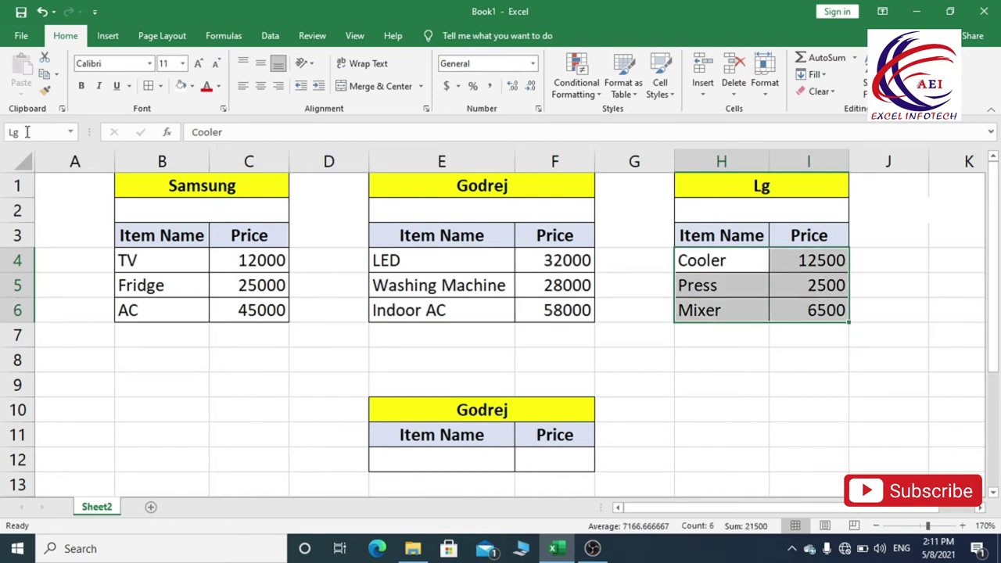
{"action": "left_click", "coordinate": [686, 438]}
- Enter =VLOOKUP(E12,INDIRECT(E10),2,0) in F12, referencing item E12 and brand header E10
{"action": "left_click", "coordinate": [561, 462]}
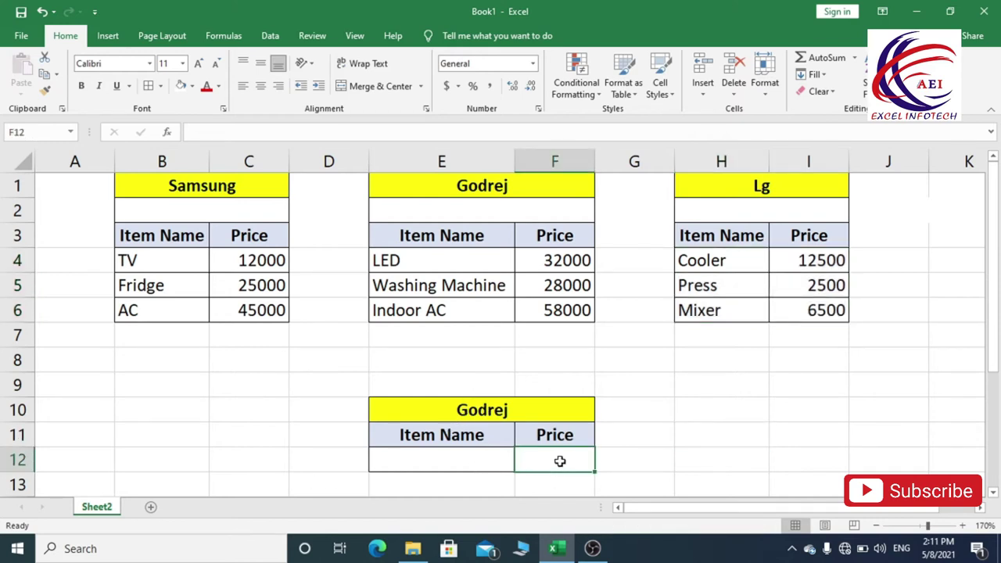
{"action": "type", "text": "=vl"}
{"action": "key", "text": "Tab"}
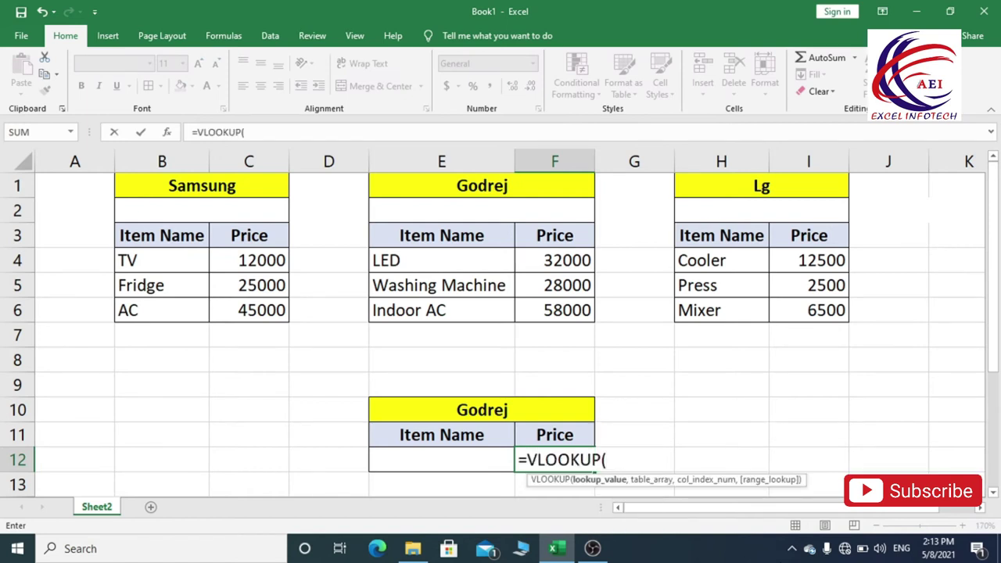
{"action": "left_click", "coordinate": [454, 462]}
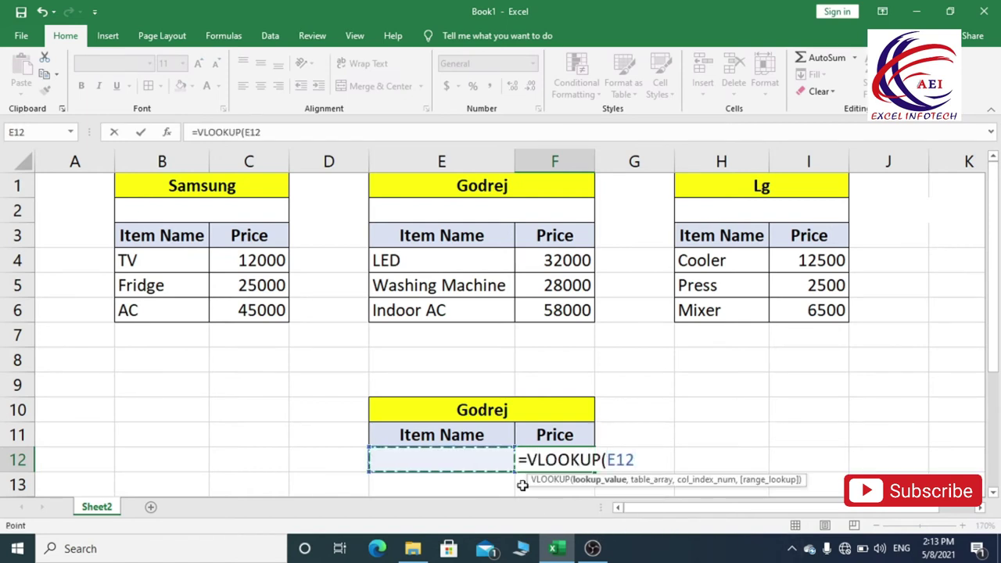
{"action": "type", "text": ","}
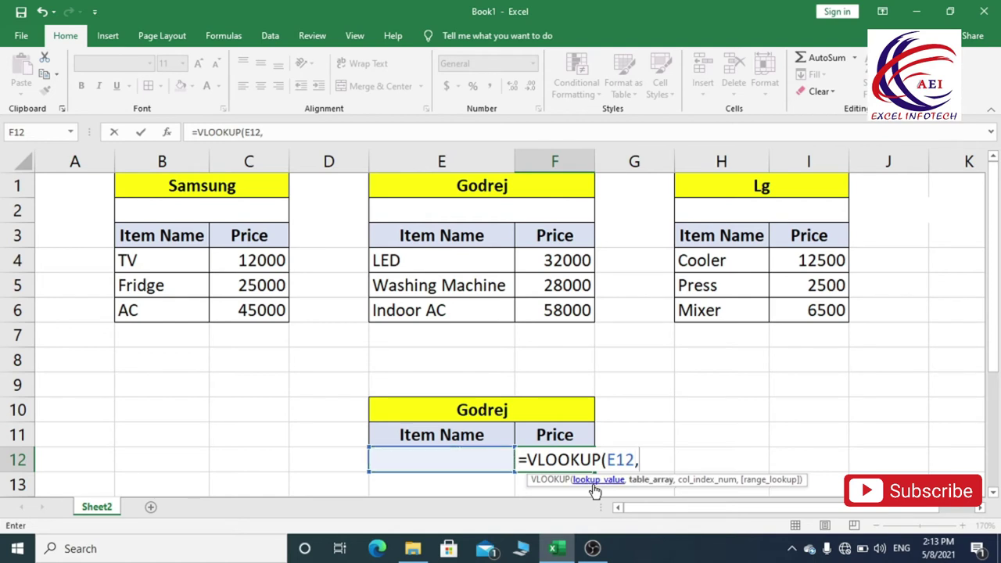
{"action": "type", "text": "ind"}
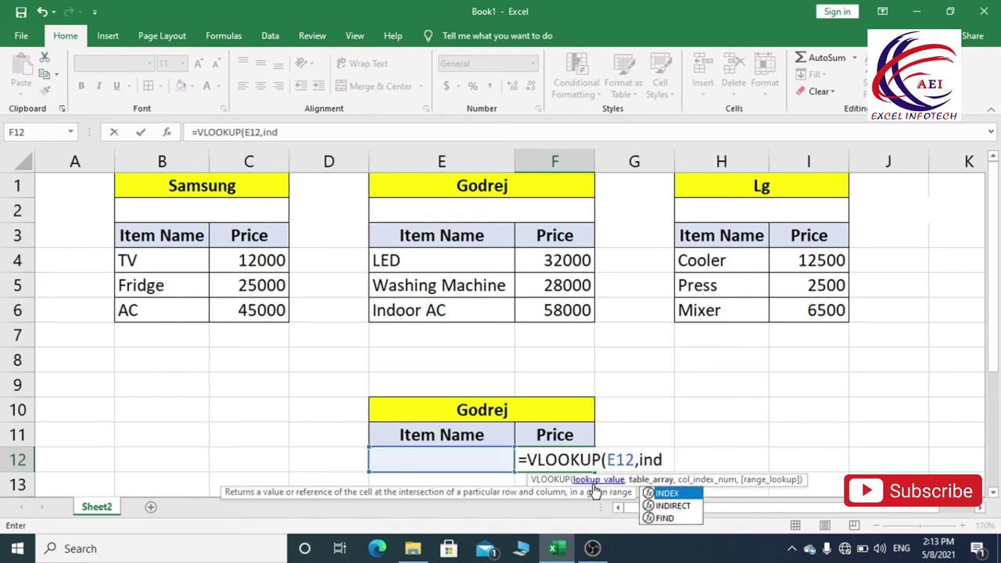
{"action": "key", "text": "Down"}
{"action": "key", "text": "Tab"}
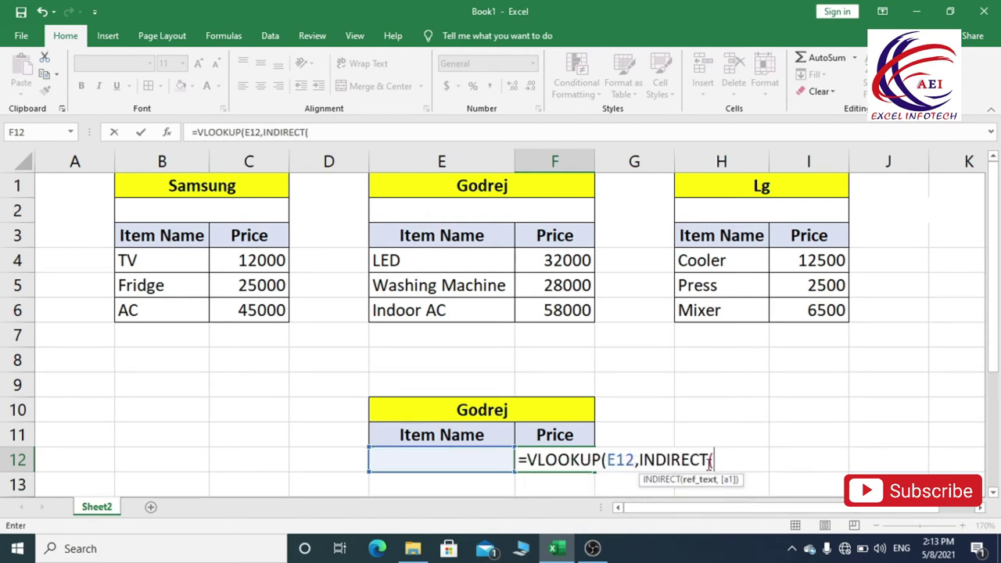
{"action": "left_click", "coordinate": [462, 412]}
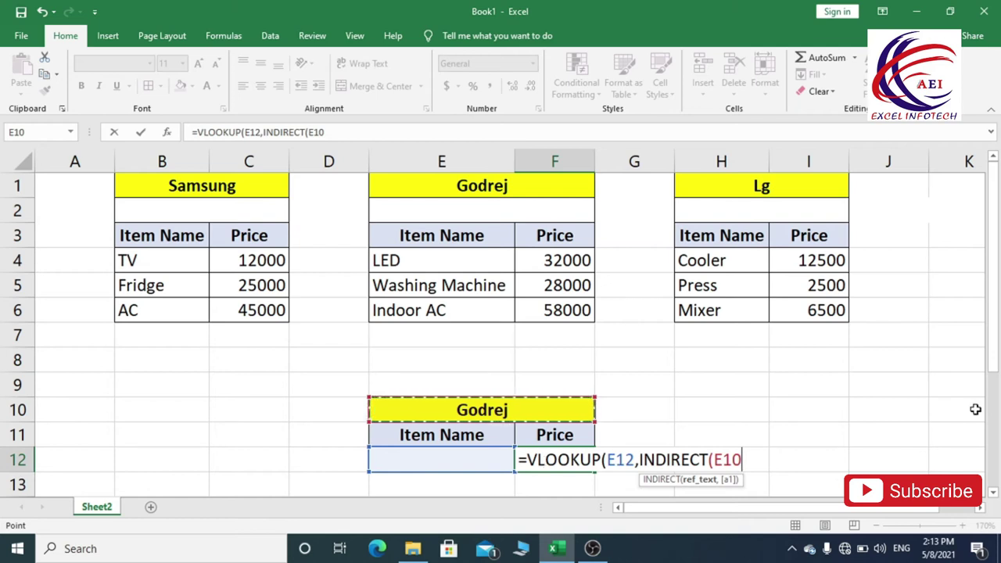
{"action": "type", "text": "),2"}
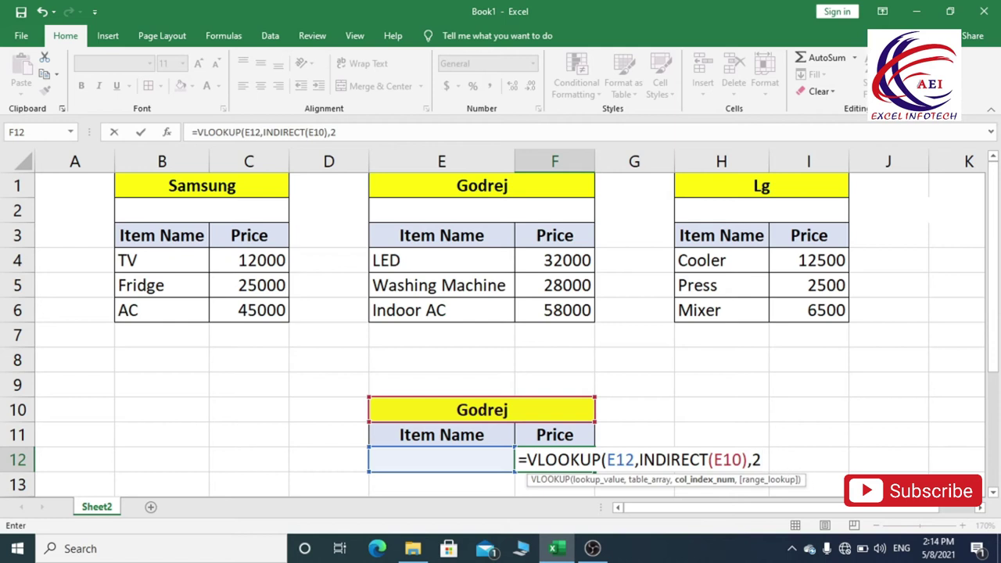
{"action": "type", "text": ",0"}
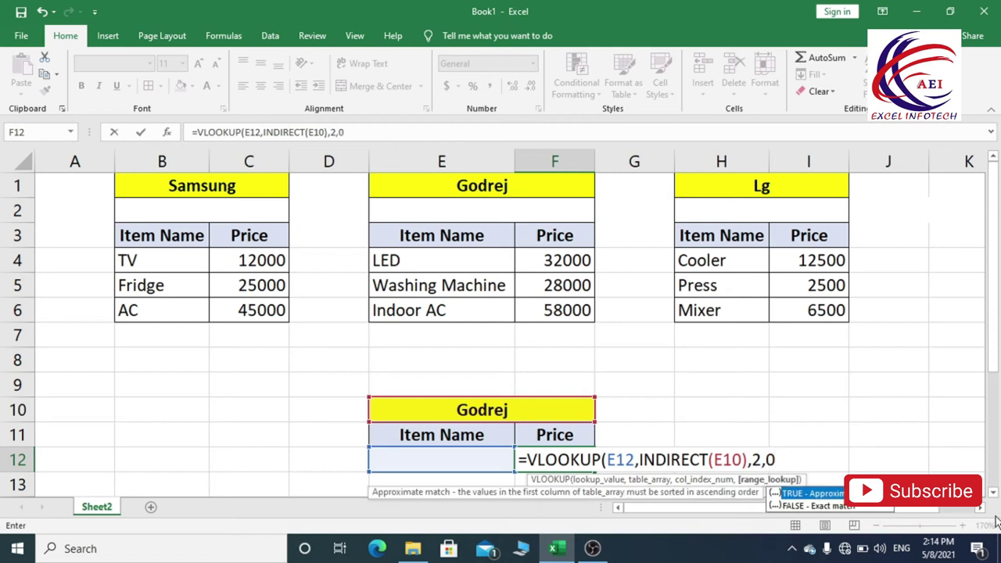
{"action": "type", "text": ")"}
- Commit the F12 formula and enter led in E12, returning 32000
{"action": "key", "text": "Return"}
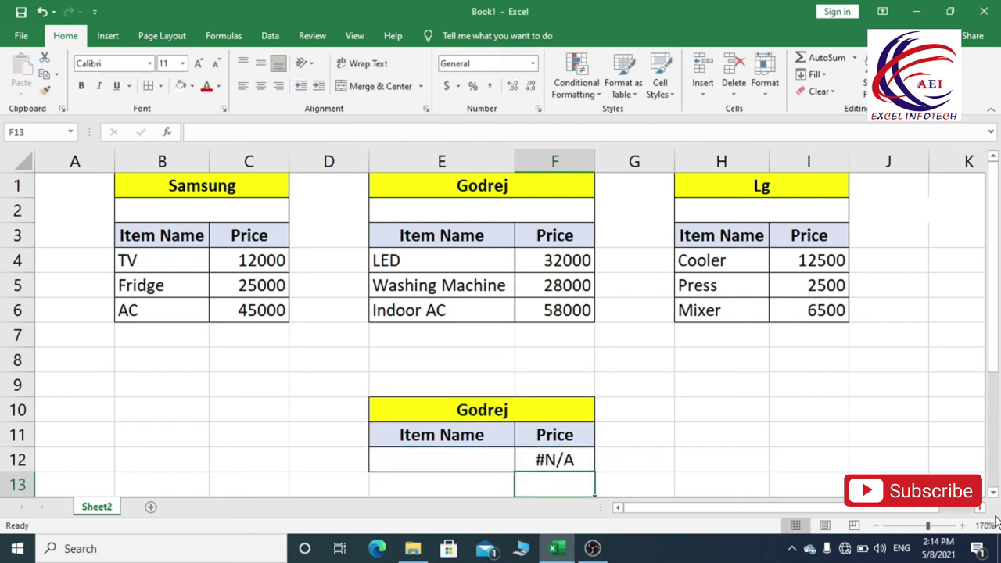
{"action": "key", "text": "Up"}
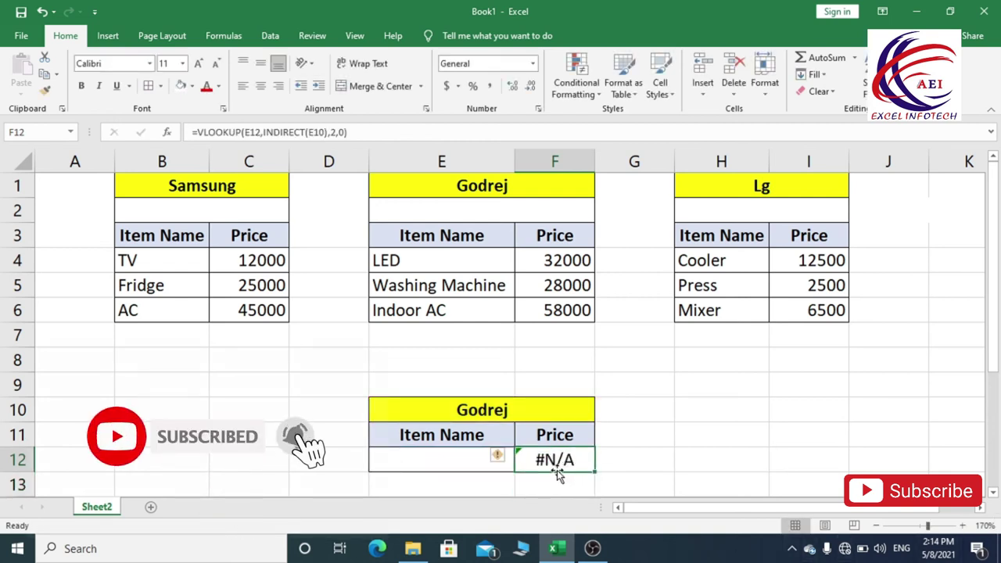
{"action": "left_click", "coordinate": [456, 460]}
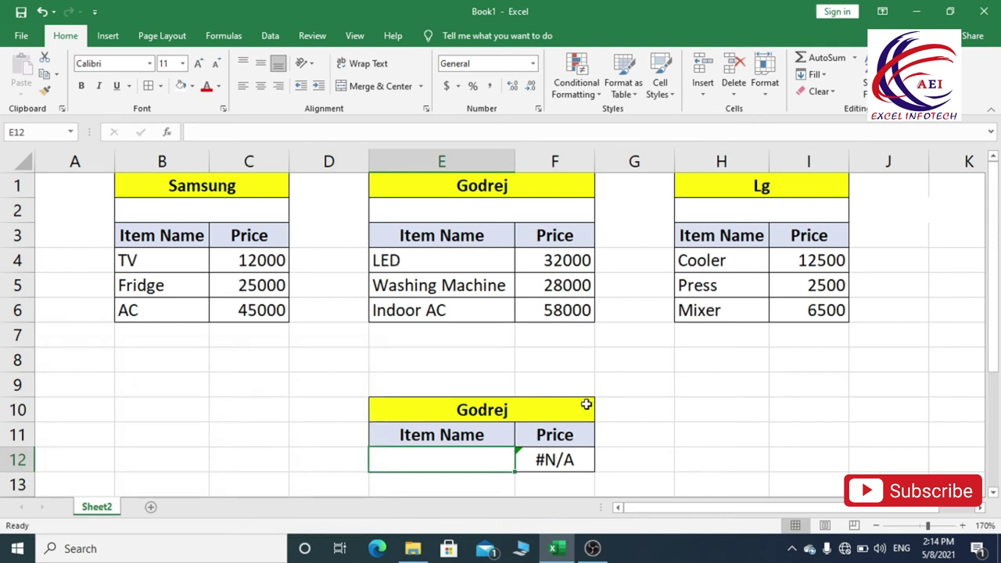
{"action": "type", "text": "l"}
{"action": "type", "text": "ed"}
{"action": "key", "text": "Return"}
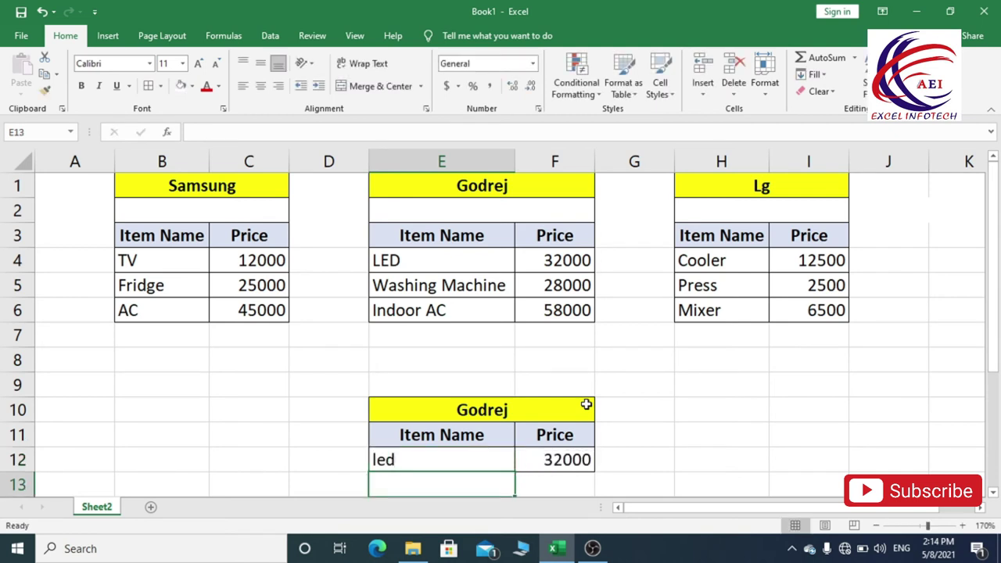
- Verify 32000 against LED in the Godrej table and review the F12 formula and E10 header
{"action": "left_click", "coordinate": [410, 262]}
{"action": "left_click", "coordinate": [554, 260]}
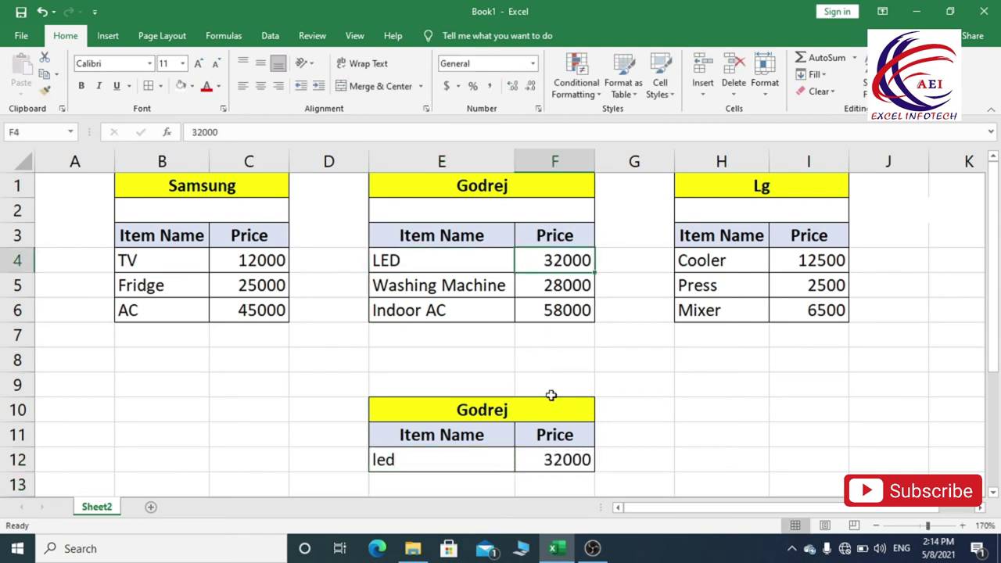
{"action": "left_click", "coordinate": [550, 464]}
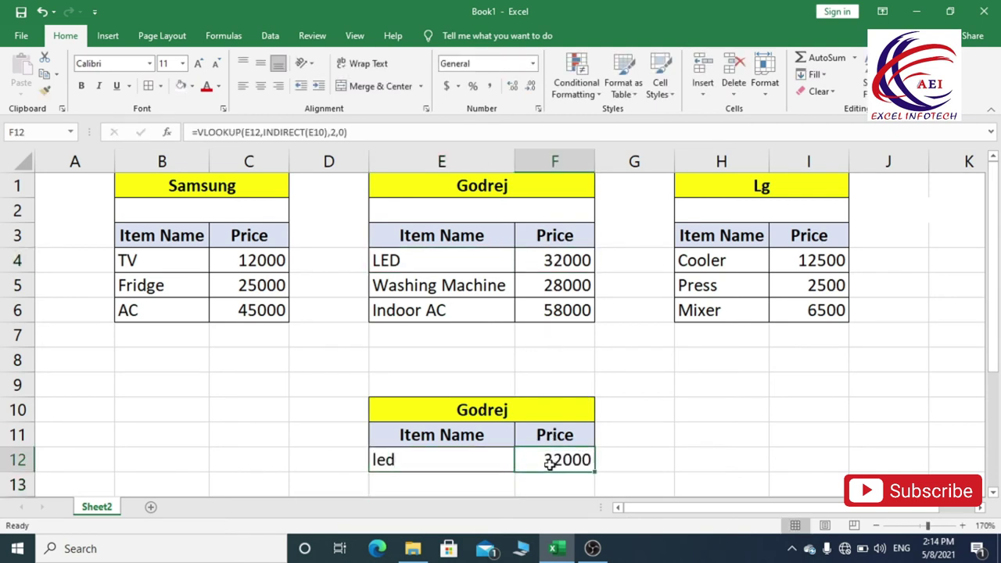
{"action": "left_click", "coordinate": [479, 415]}
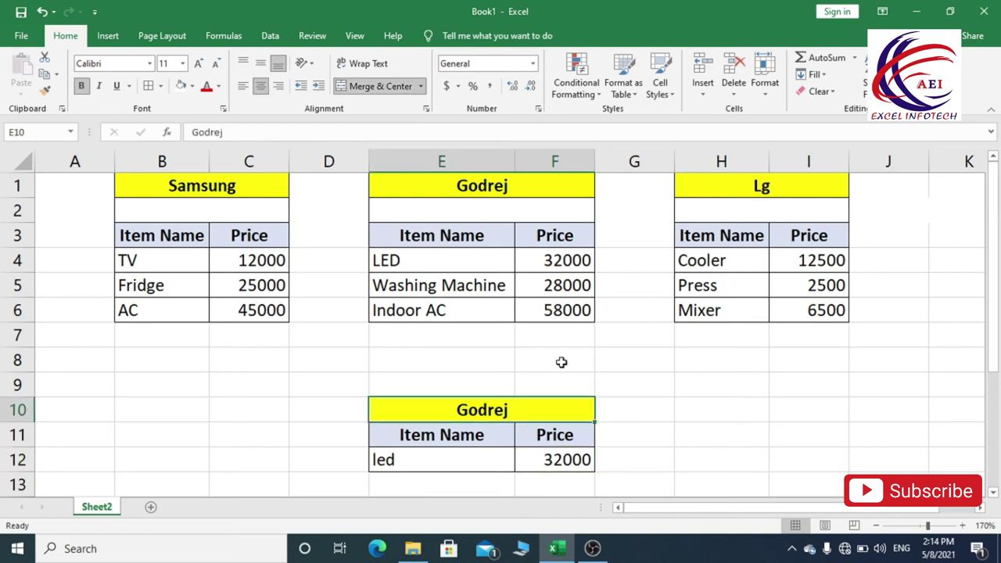
{"action": "left_click", "coordinate": [419, 461]}
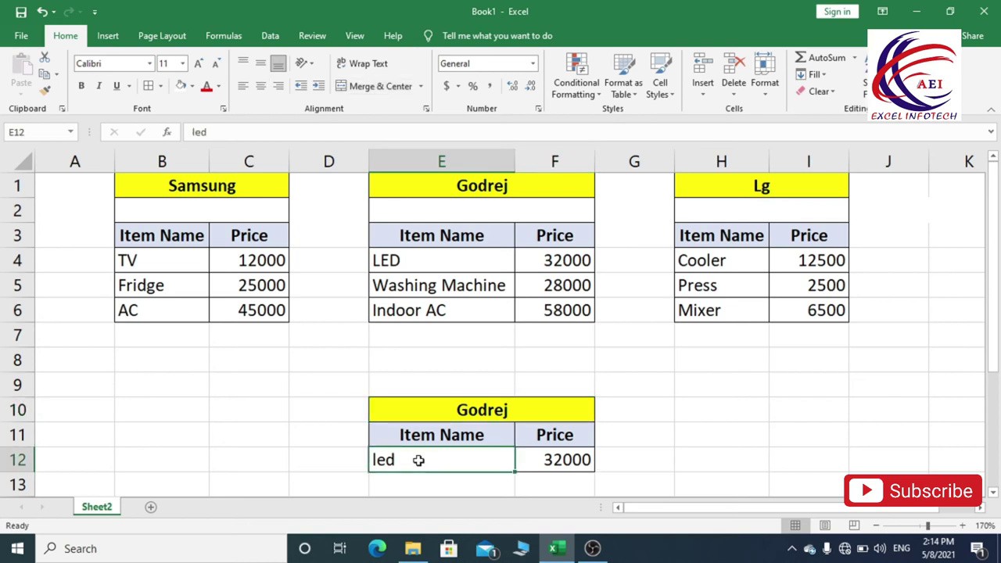
{"action": "left_click", "coordinate": [574, 461]}
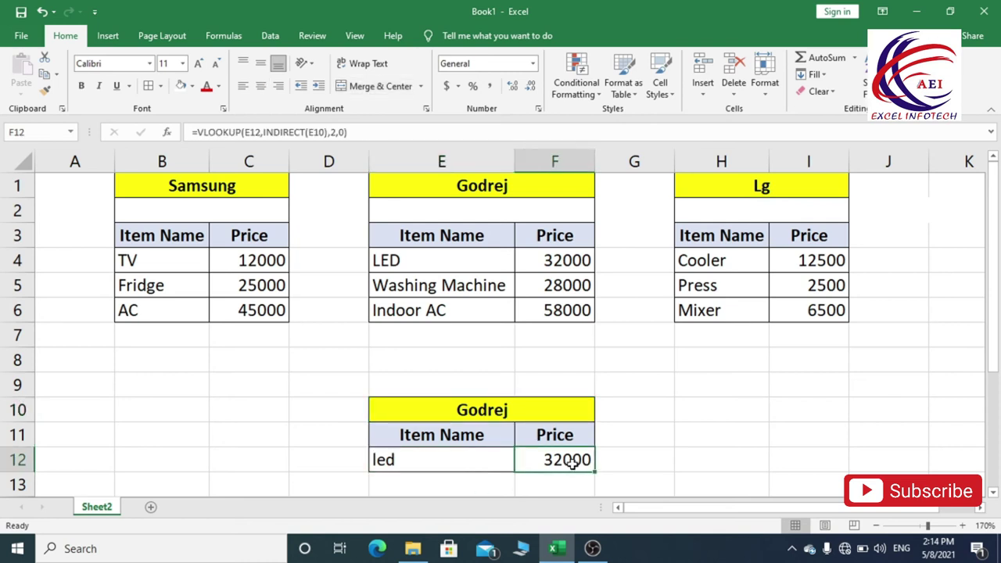
- Enter Samsung in header E10 and tv in E12, so F12 shows 12000
{"action": "left_click", "coordinate": [514, 412]}
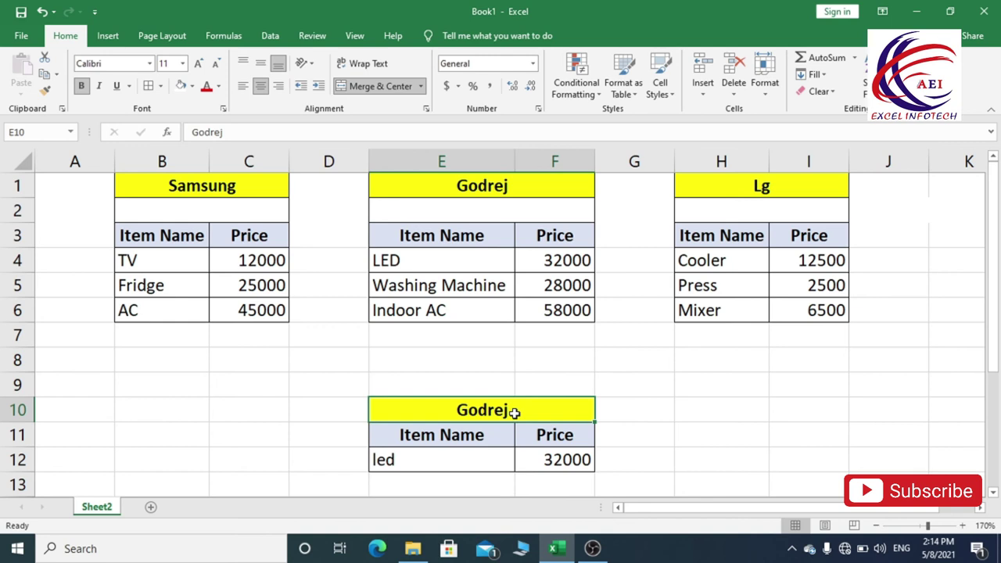
{"action": "type", "text": "Samsung"}
{"action": "key", "text": "Return"}
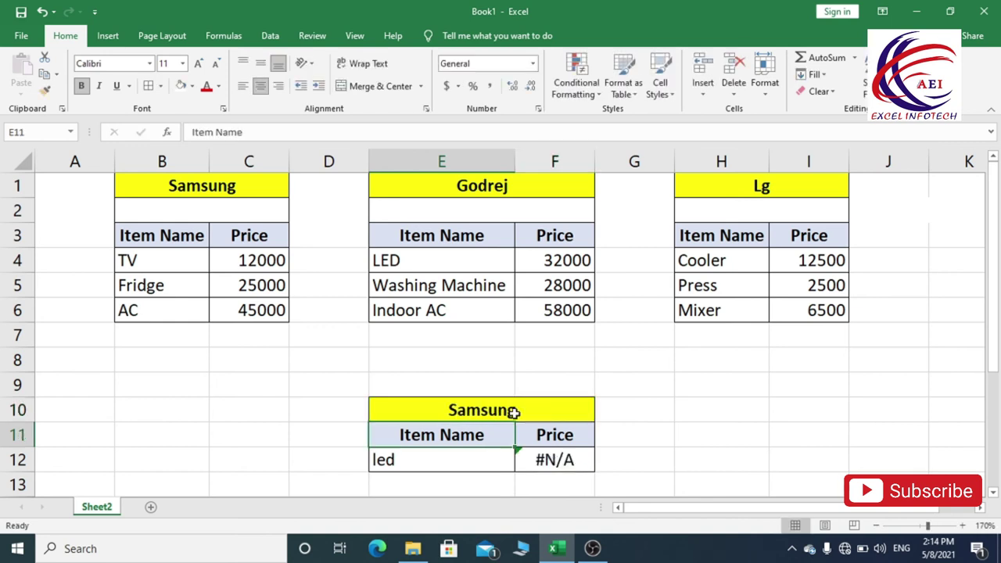
{"action": "left_click", "coordinate": [399, 466]}
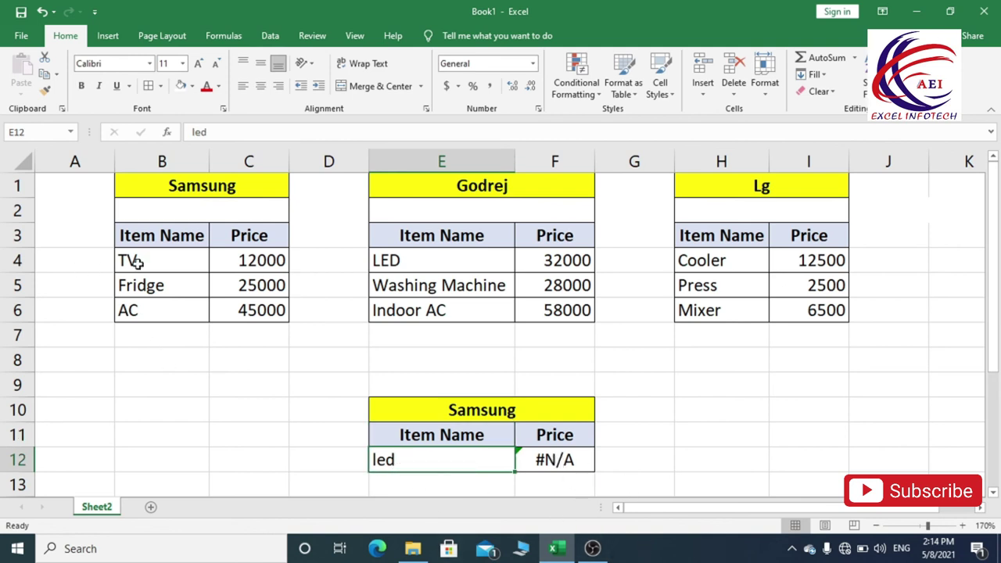
{"action": "type", "text": "tv"}
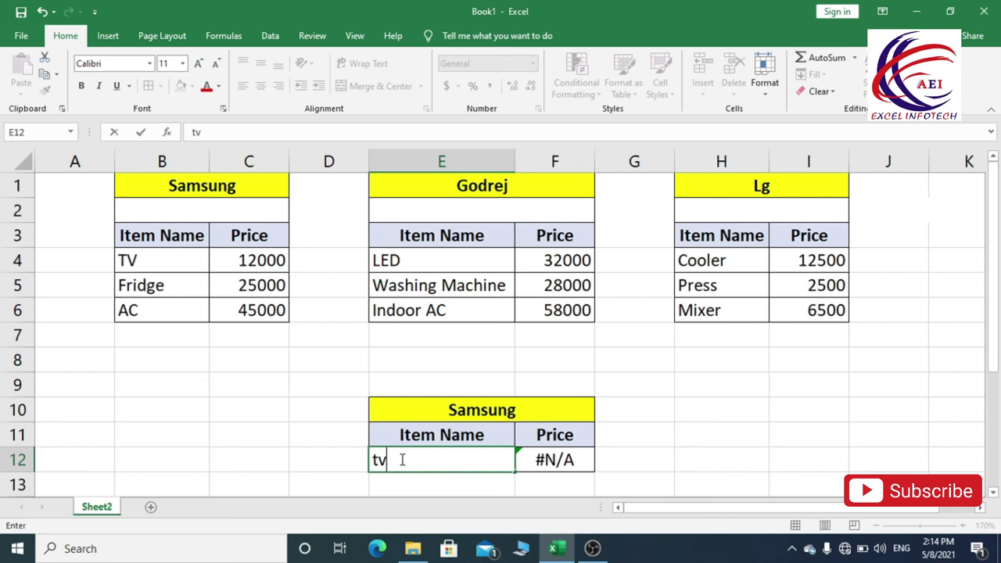
{"action": "key", "text": "Return"}
{"action": "left_click", "coordinate": [562, 462]}
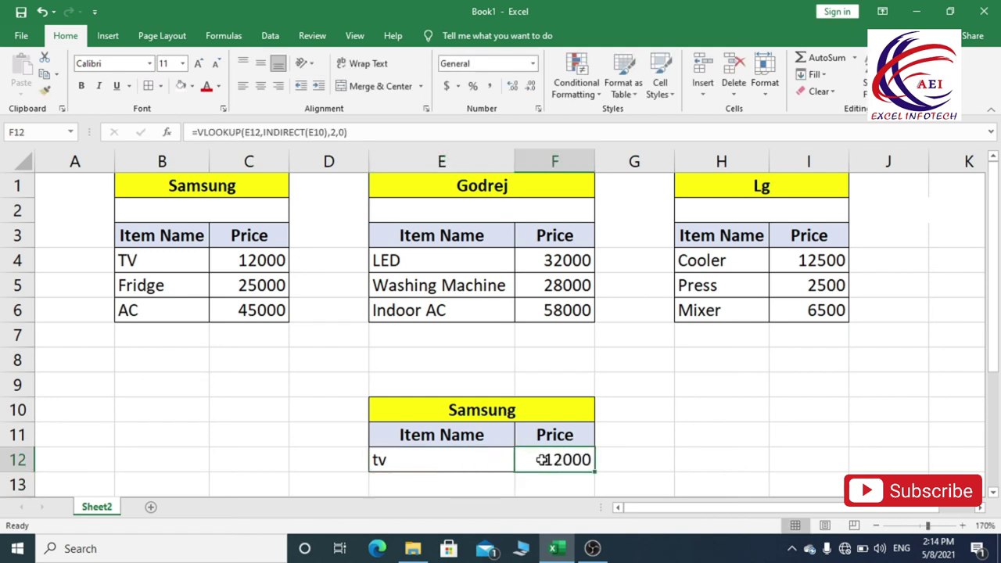
- Wrap the F12 formula as =IFERROR(VLOOKUP(E12,INDIRECT(E10),2,0),"Not Found")
{"action": "double_click", "coordinate": [543, 460]}
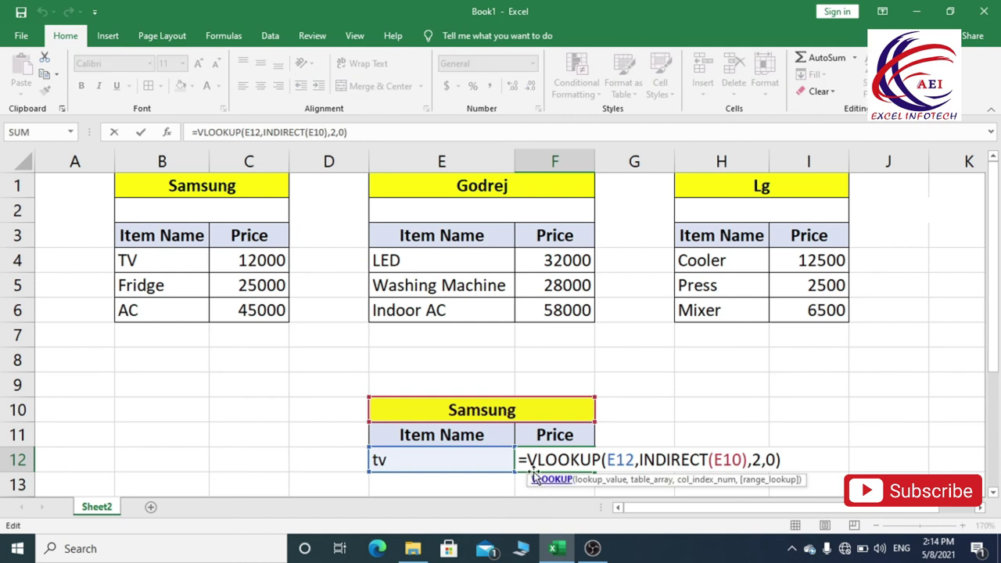
{"action": "left_click", "coordinate": [524, 460]}
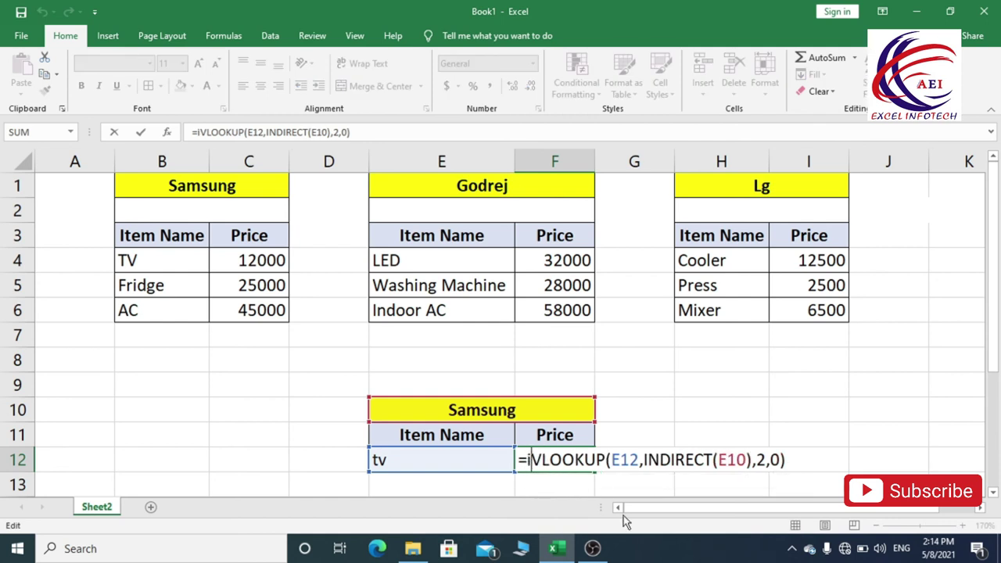
{"action": "type", "text": "if"}
{"action": "key", "text": "Down"}
{"action": "key", "text": "Tab"}
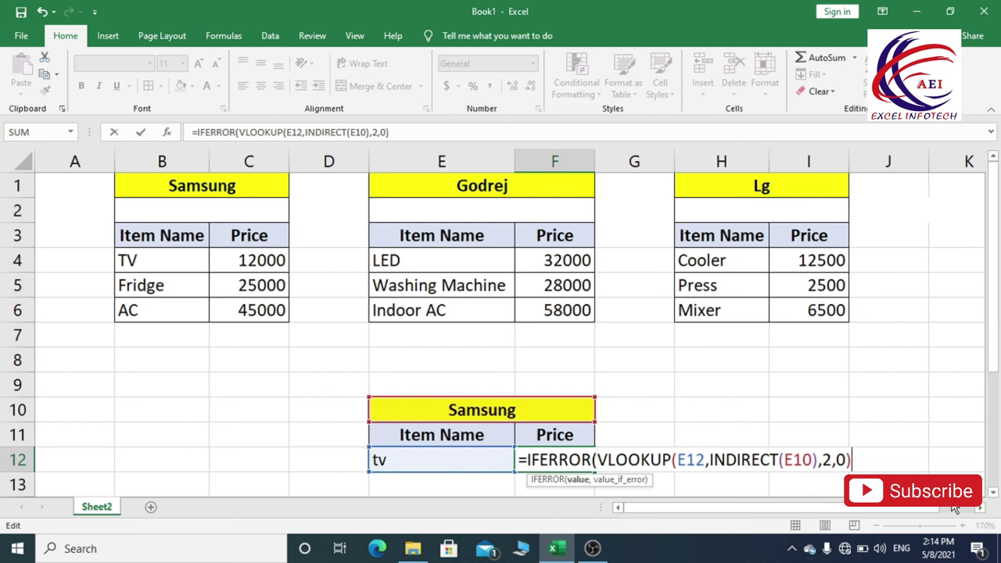
{"action": "type", "text": ",\""}
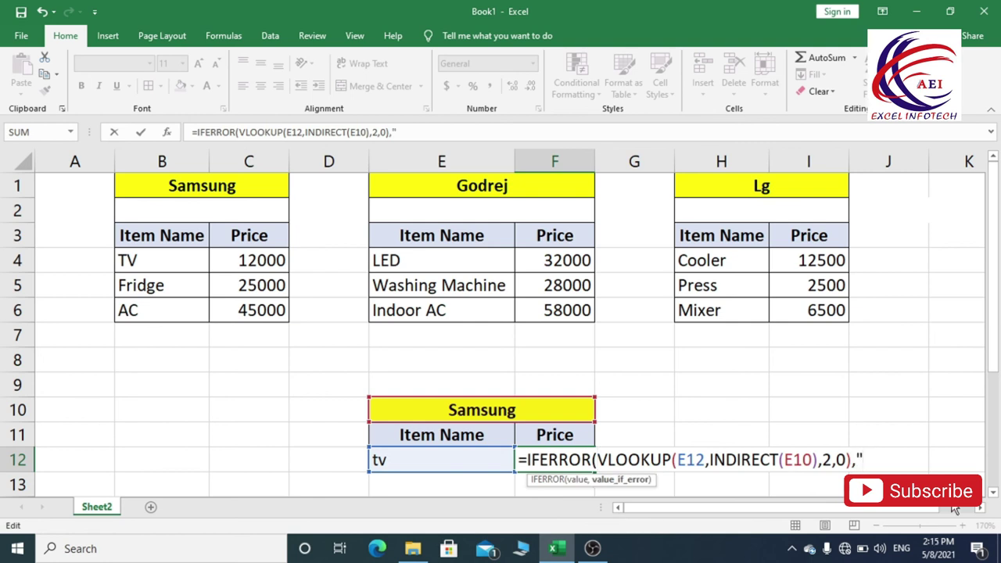
{"action": "type", "text": "Not"}
{"action": "type", "text": " Found\")"}
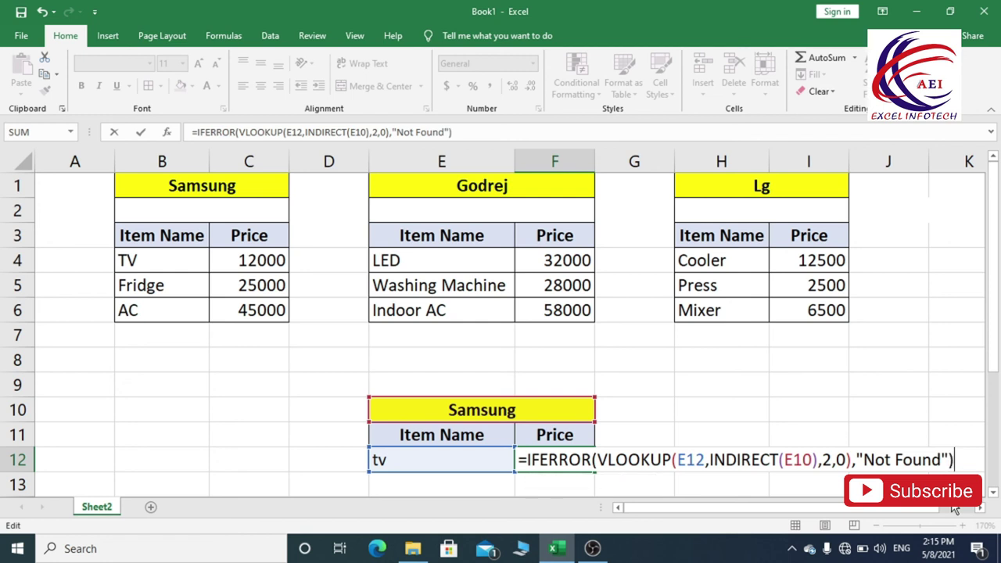
{"action": "key", "text": "Return"}
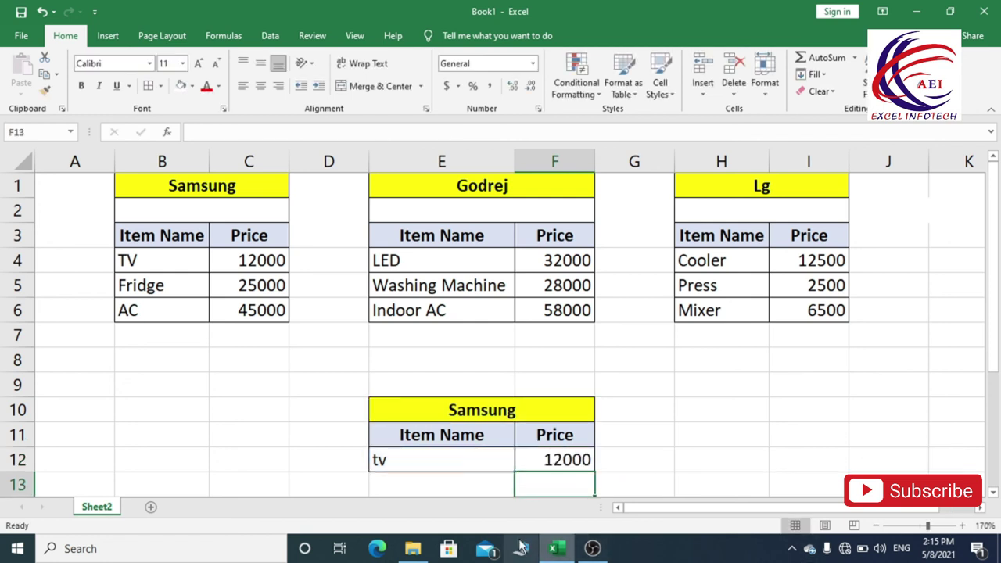
- Enter 0 as the item in E12 so F12 displays Not Found
{"action": "left_click", "coordinate": [390, 461]}
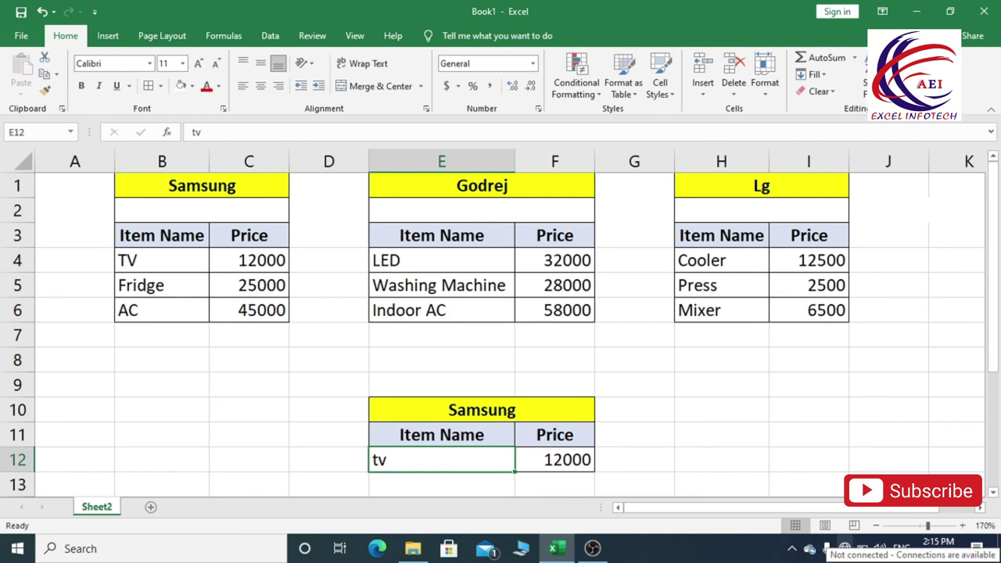
{"action": "type", "text": "0"}
{"action": "key", "text": "Return"}
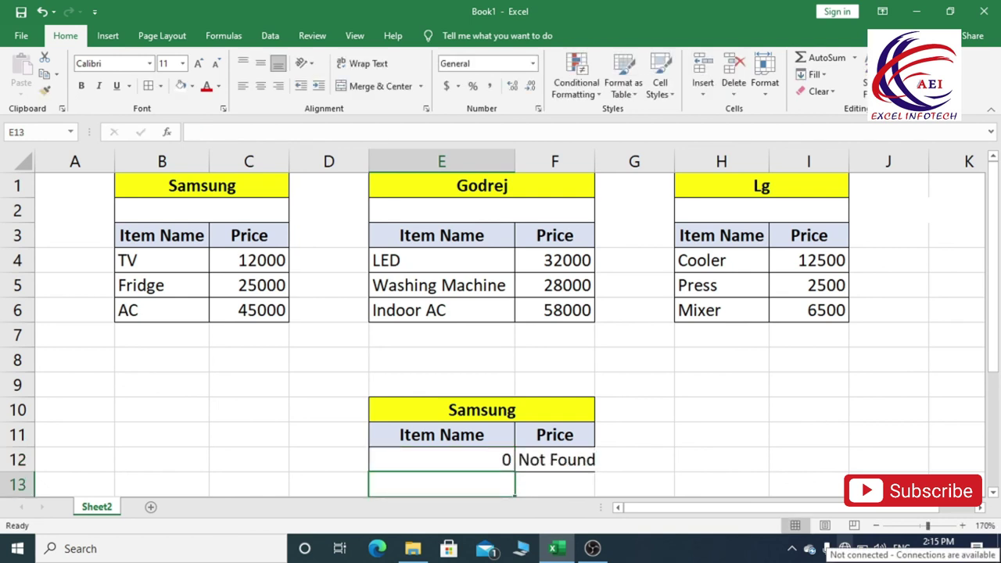
{"action": "left_click", "coordinate": [482, 463]}
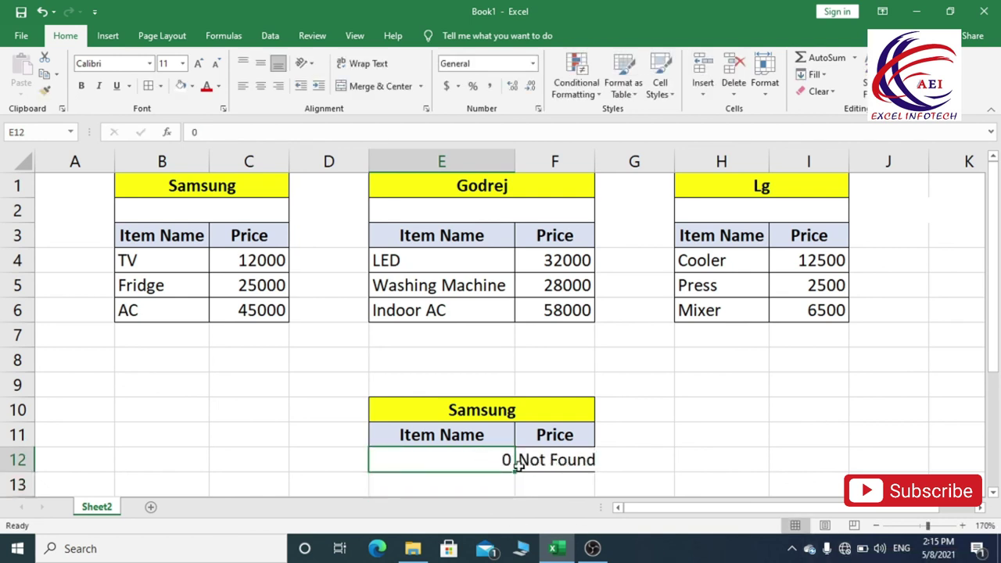